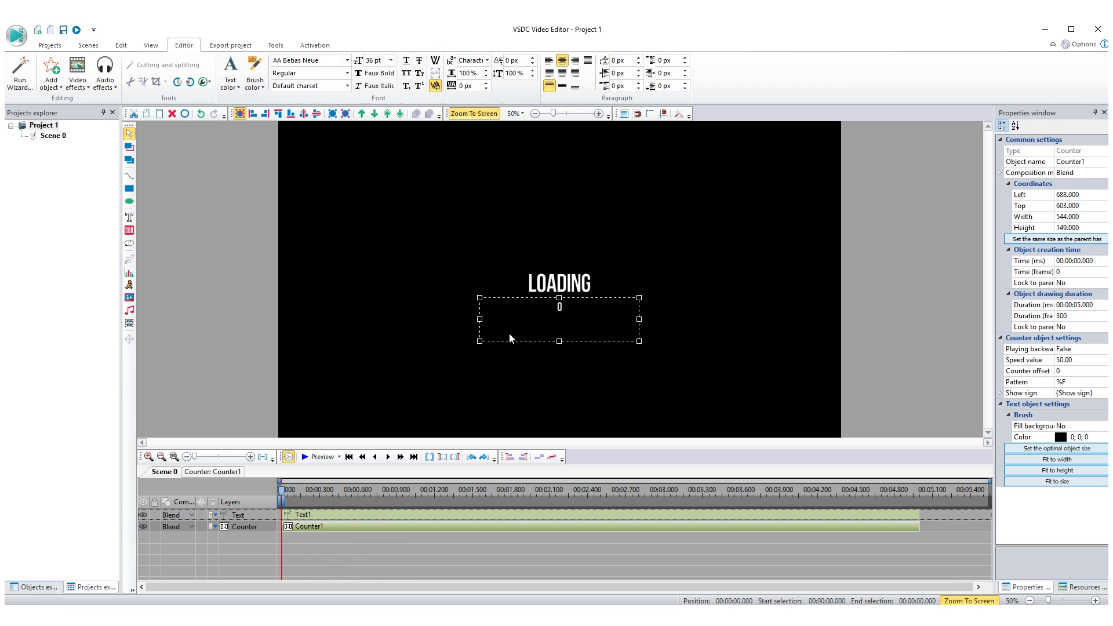
- Resize the counter's text box so it matches the LOADING title's width and stays centred directly beneath it
drag(639, 308, 631, 307)
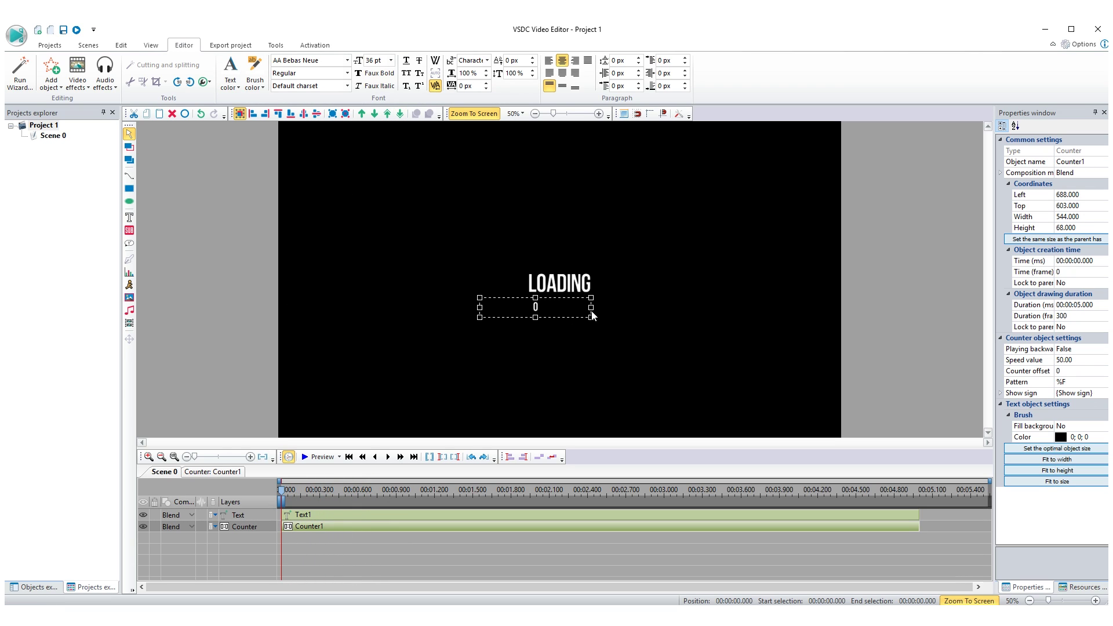
drag(486, 312, 527, 326)
click(528, 336)
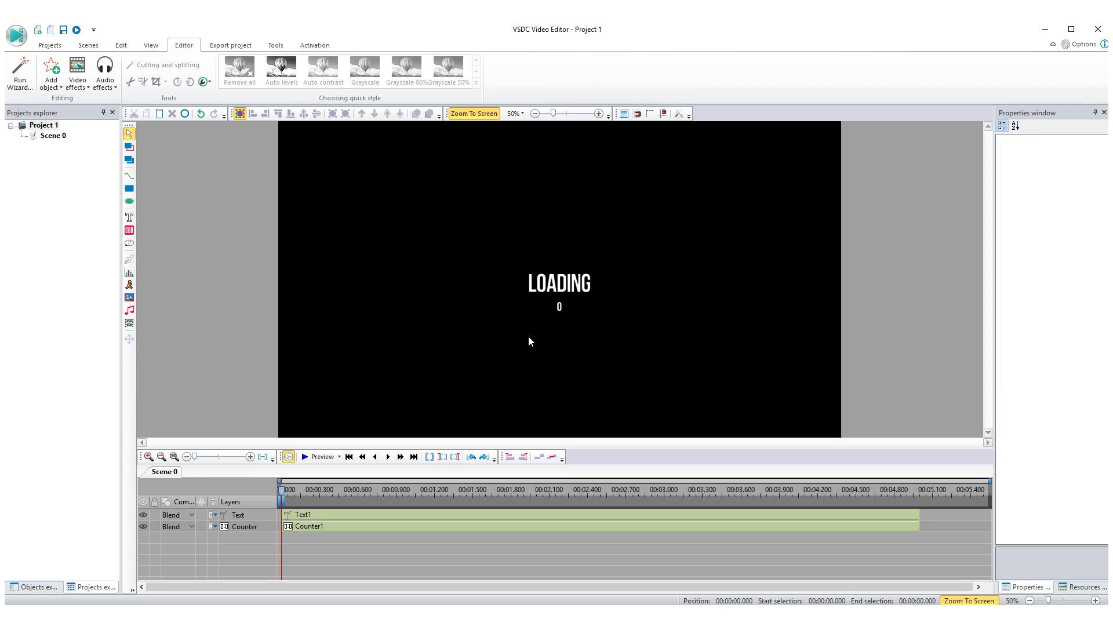
- Select the LOADING title and the counter together and shift both slightly upward towards the middle of the scene
drag(505, 222, 538, 234)
key(Up)
key(Up)
key(Up)
key(Up)
key(Up)
key(Up)
key(Up)
key(Up)
key(Up)
key(Up)
key(Up)
key(Up)
key(Up)
key(Up)
key(Up)
key(Up)
key(Up)
key(Up)
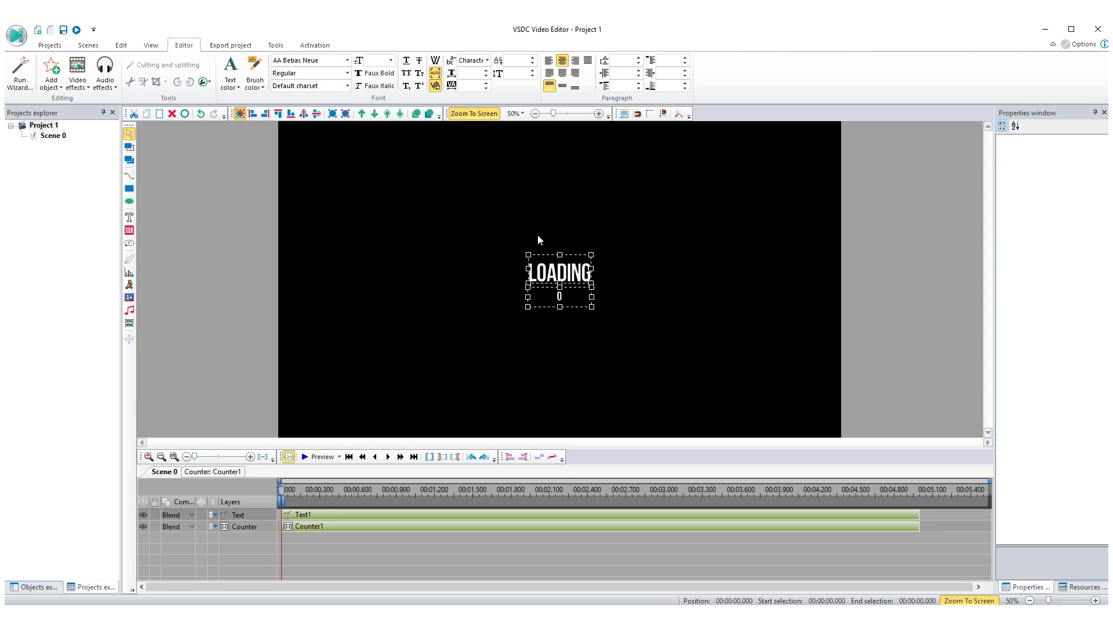
click(537, 235)
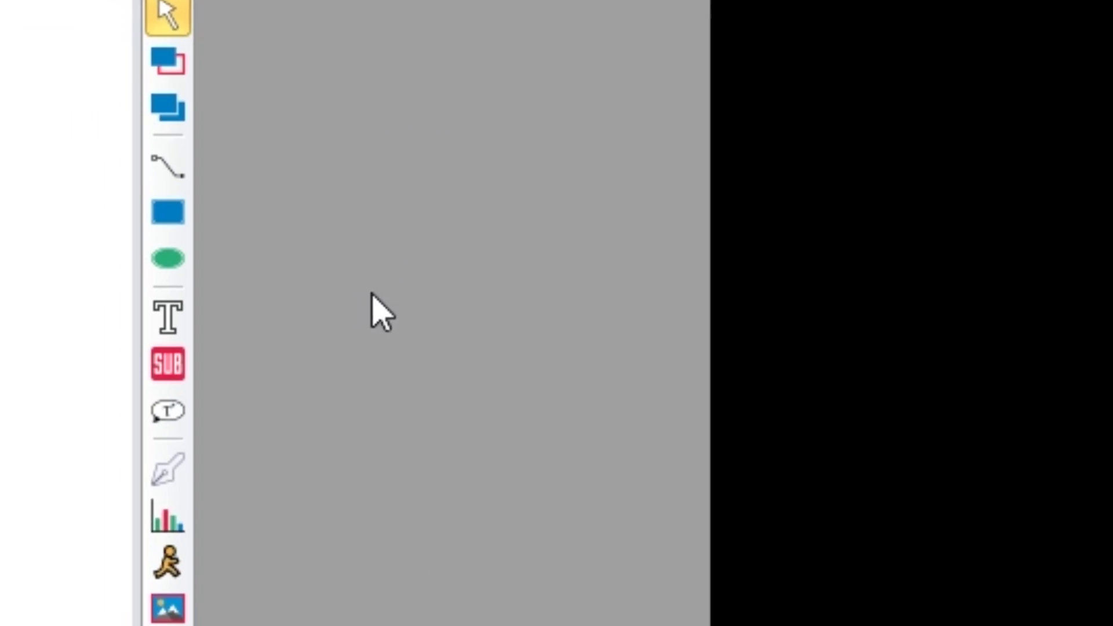
- Draw a filled circle without an outline, about 364 by 364 px, around the LOADING title and counter
click(130, 202)
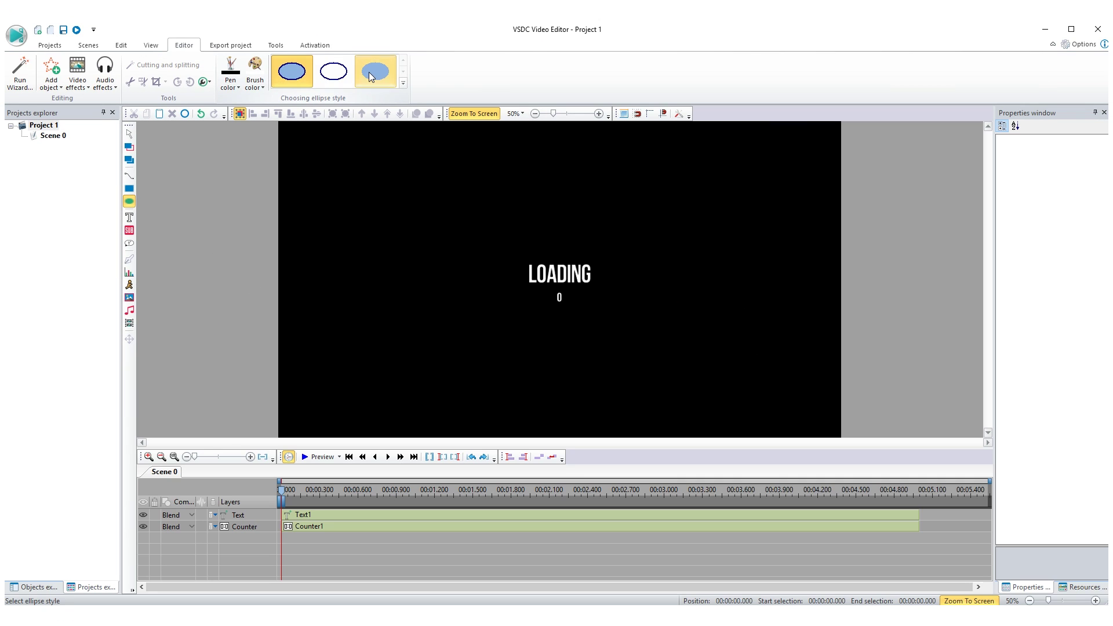
click(371, 77)
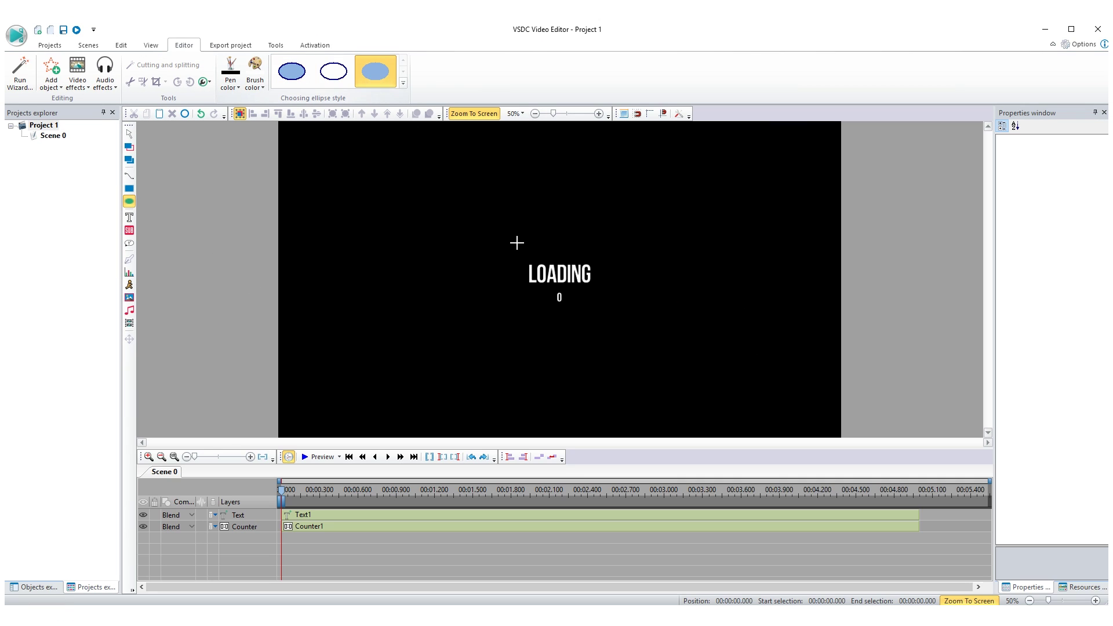
drag(504, 231, 611, 321)
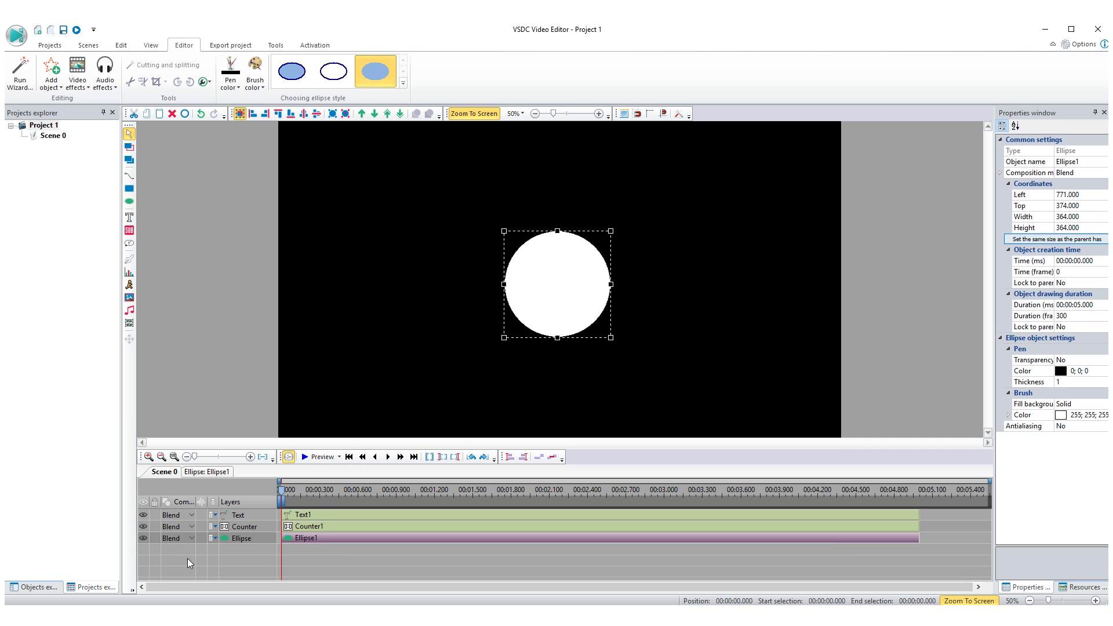
- Place the circle's layer behind the title and counter, and move the circle to left 780, top 360
drag(173, 541, 183, 513)
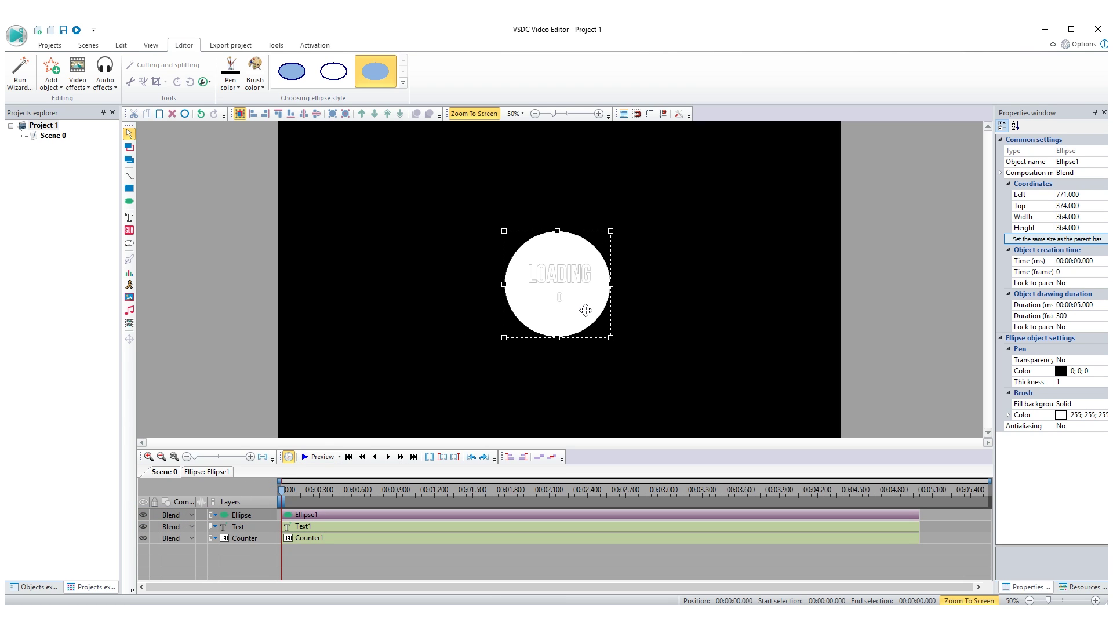
drag(580, 311, 583, 314)
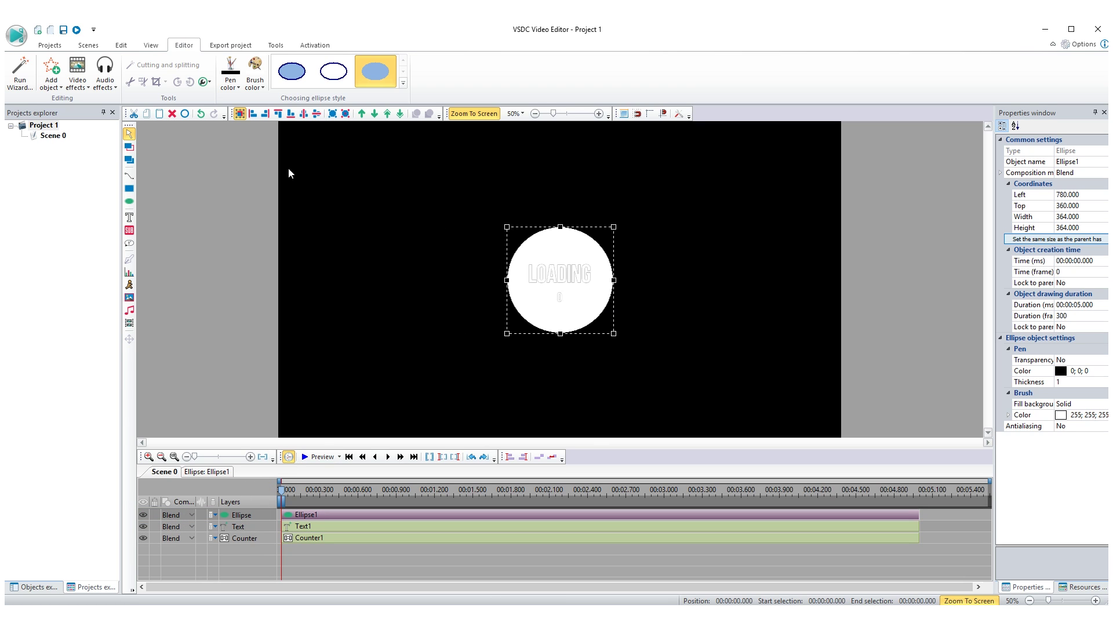
- Fill the circle with dark grey (63; 63; 63) and centre it in the scene
click(255, 88)
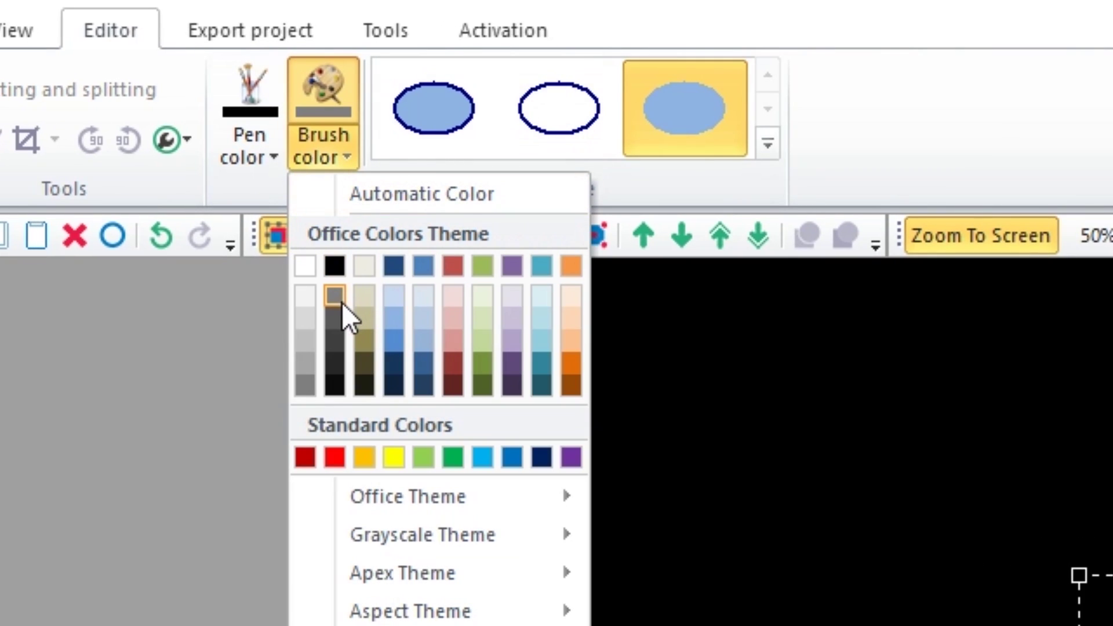
click(335, 346)
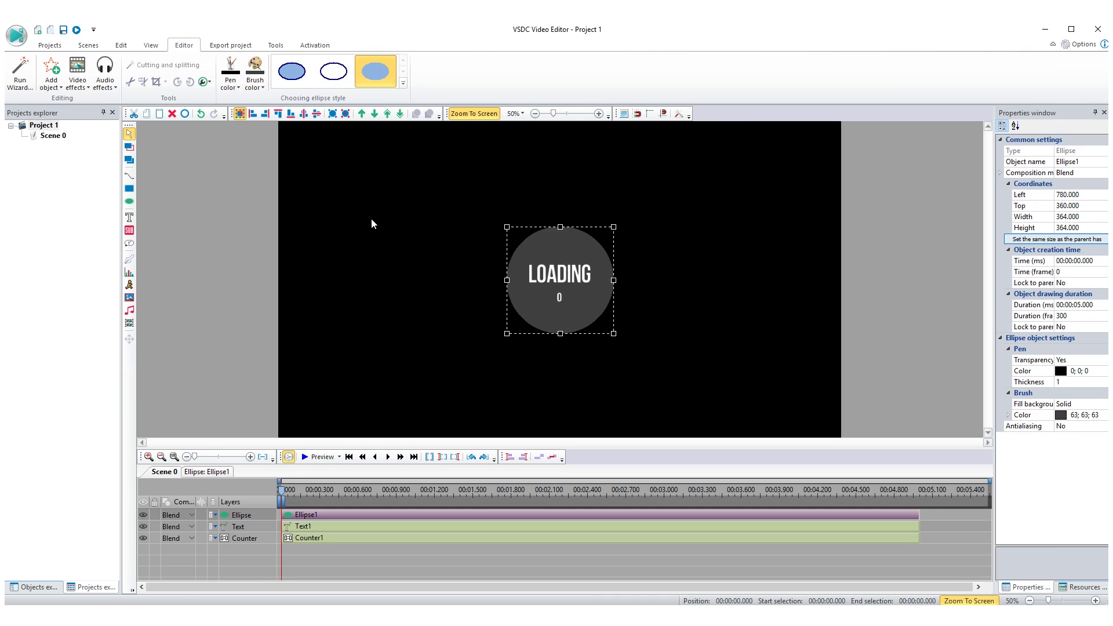
click(465, 352)
drag(561, 324, 560, 320)
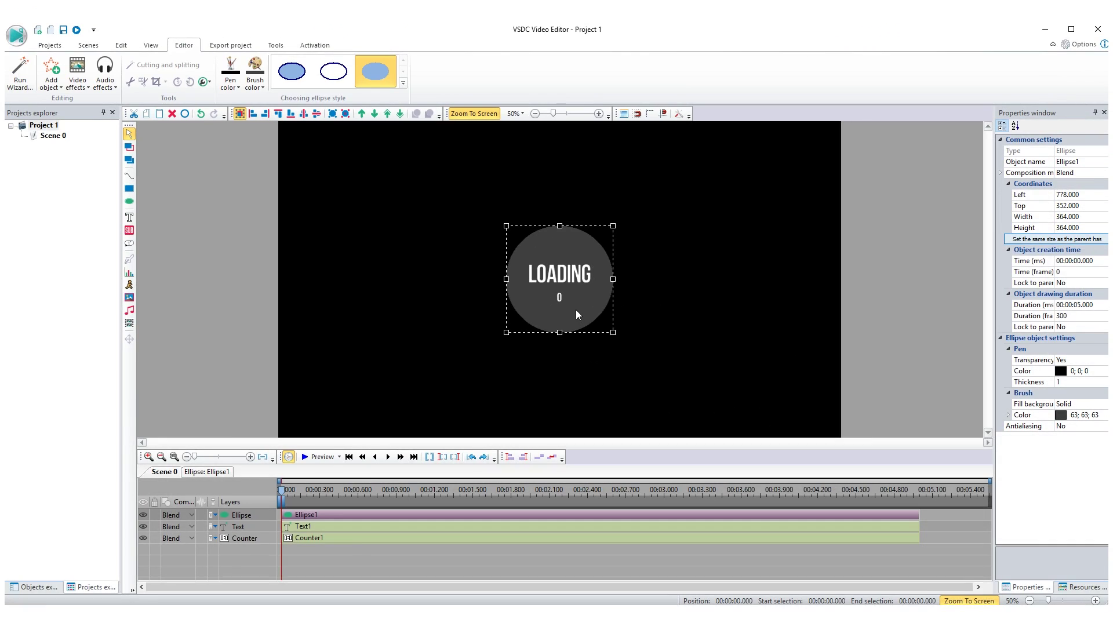
- Duplicate the dark grey circle
right_click(576, 309)
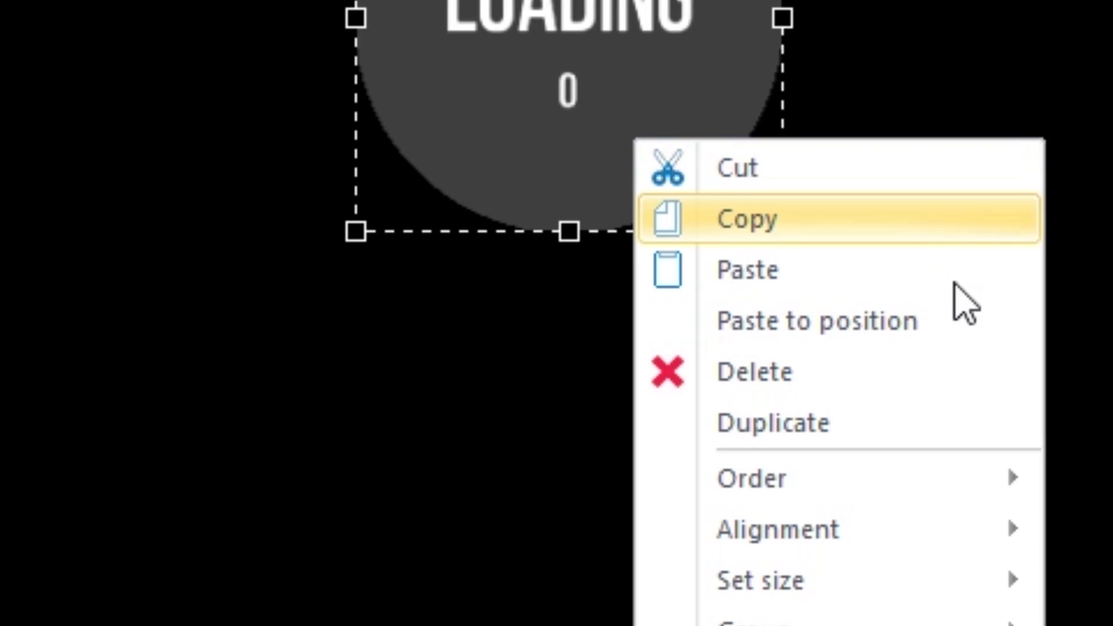
click(905, 434)
key(Right)
key(Right)
key(Right)
key(Right)
key(Right)
key(Right)
key(Right)
key(Right)
key(Right)
key(Right)
key(Right)
key(Right)
key(Right)
key(Right)
key(Right)
key(Right)
key(Right)
key(Right)
key(Right)
key(Right)
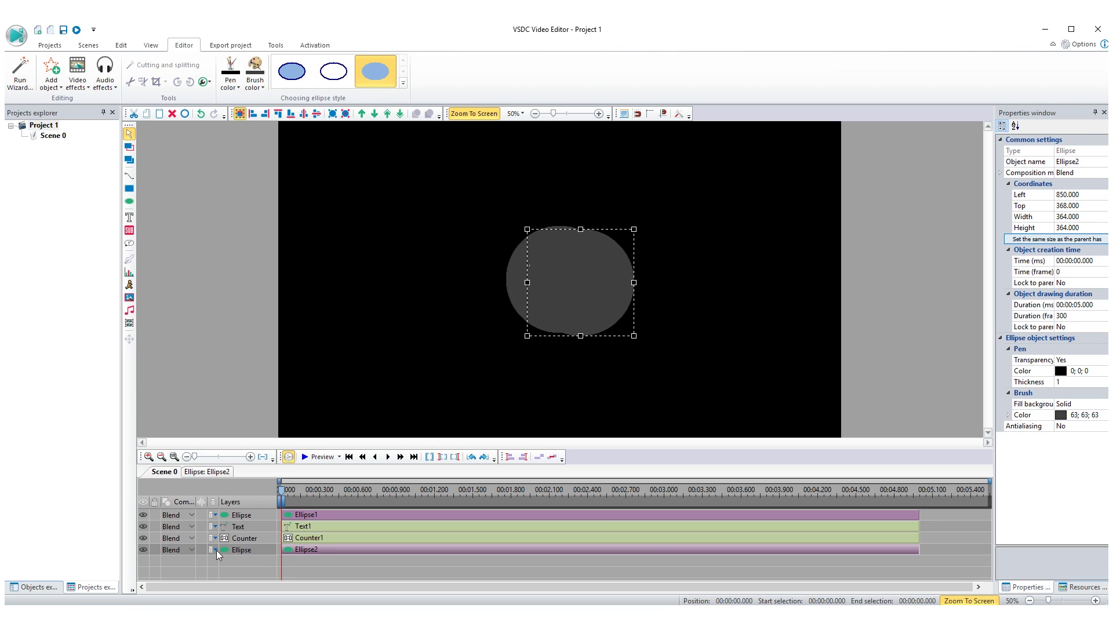
- Send the duplicate circle behind all other layers, fill it with light blue (0; 176; 240) and align it with the grey circle
drag(217, 550, 241, 509)
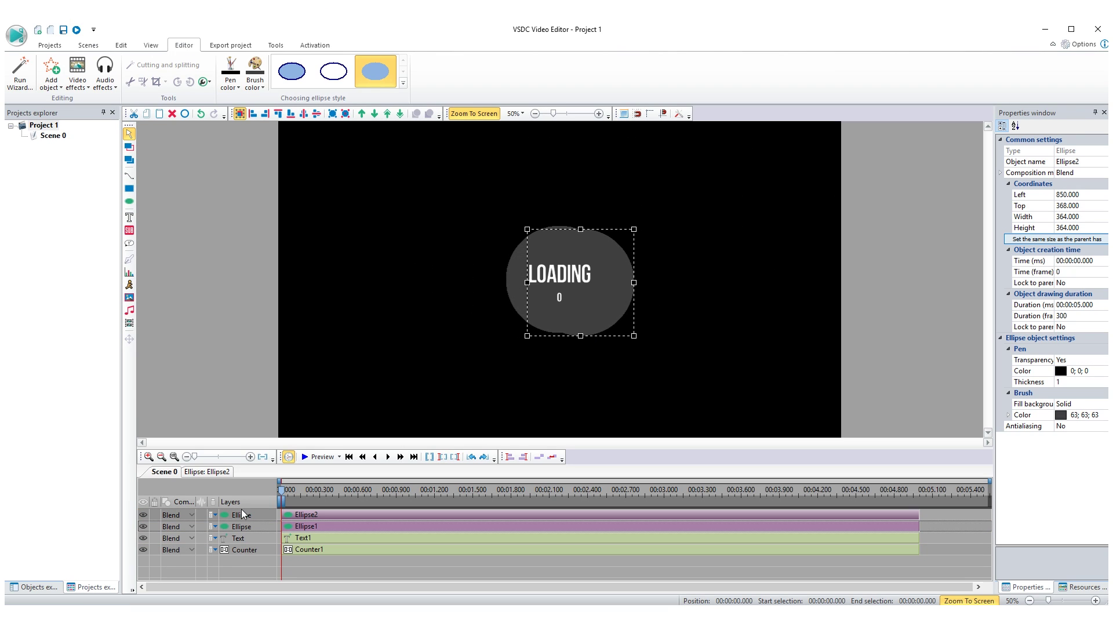
click(256, 85)
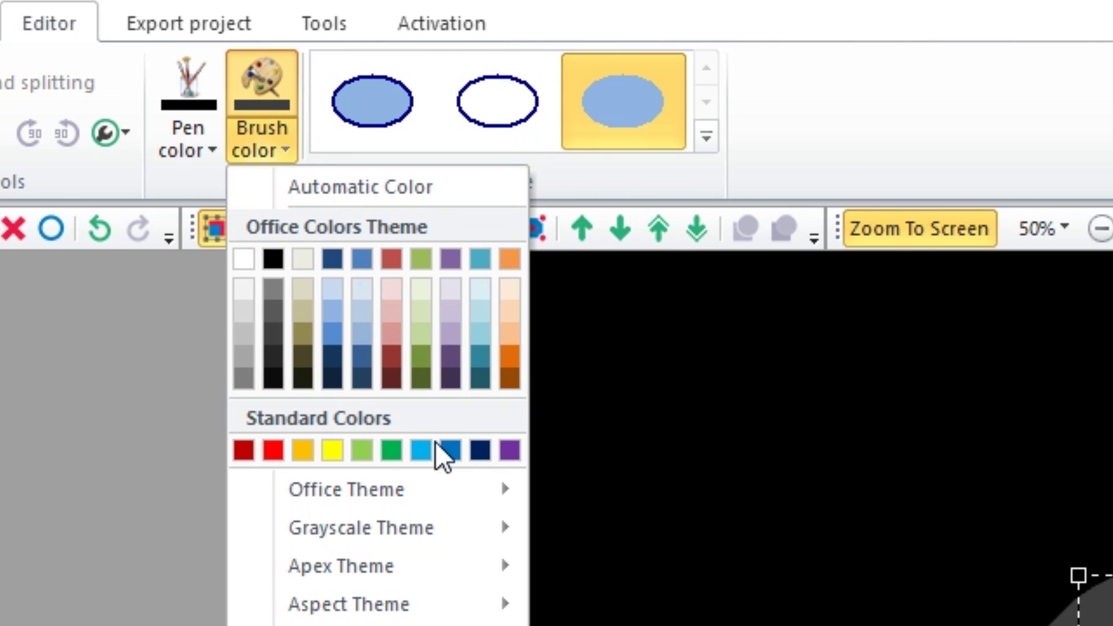
click(433, 448)
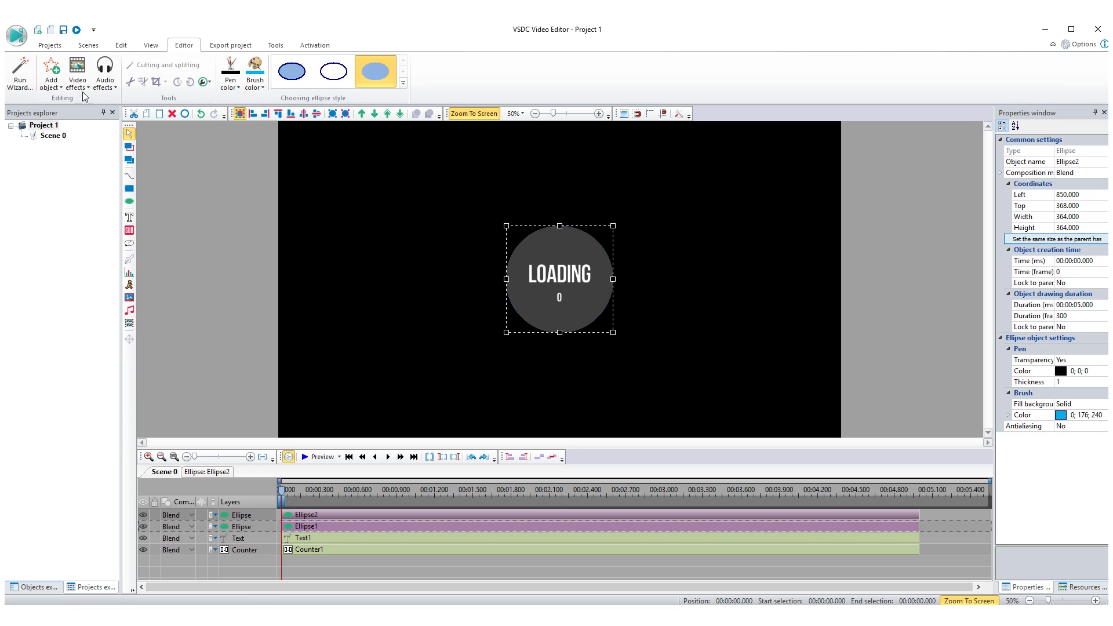
- Apply the Zoom transform effect to the blue circle, keeping the default position settings
click(74, 89)
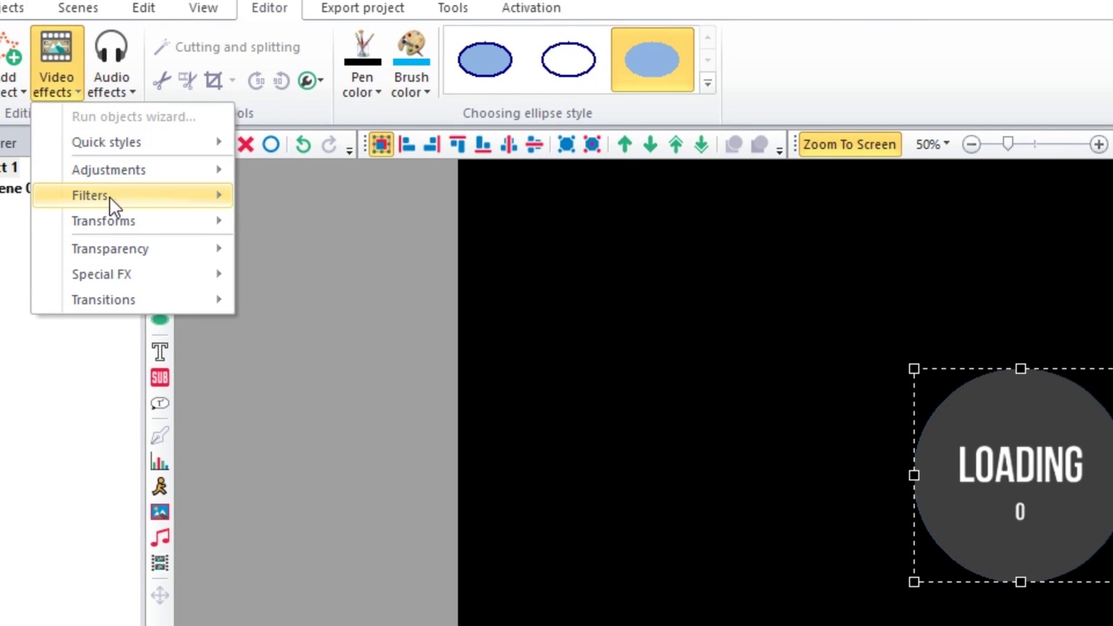
mouse_move(116, 223)
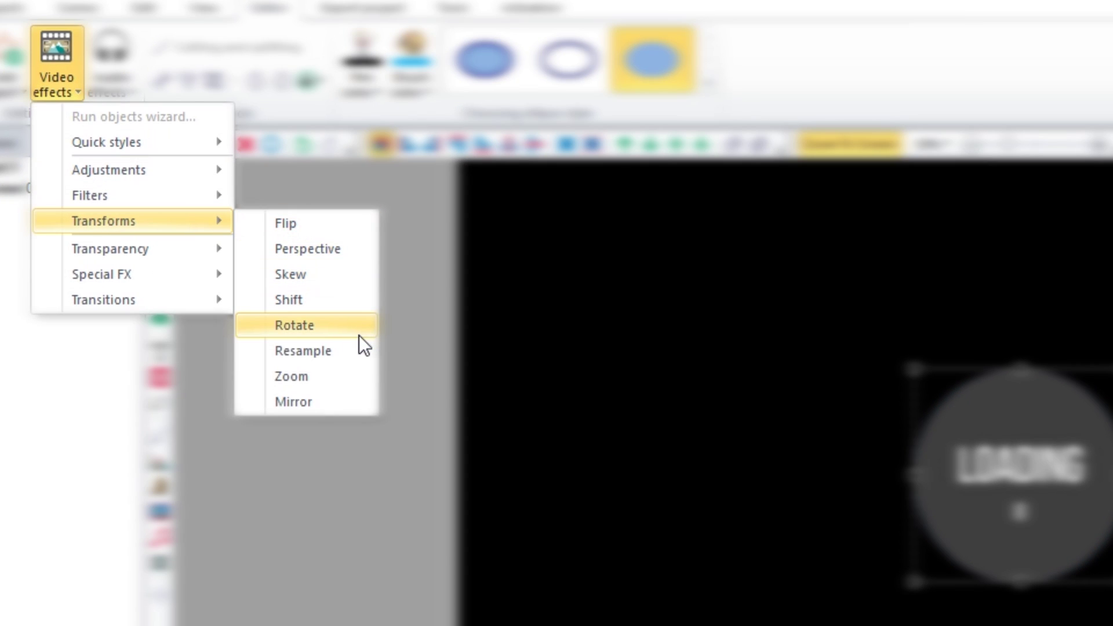
click(353, 380)
key(Return)
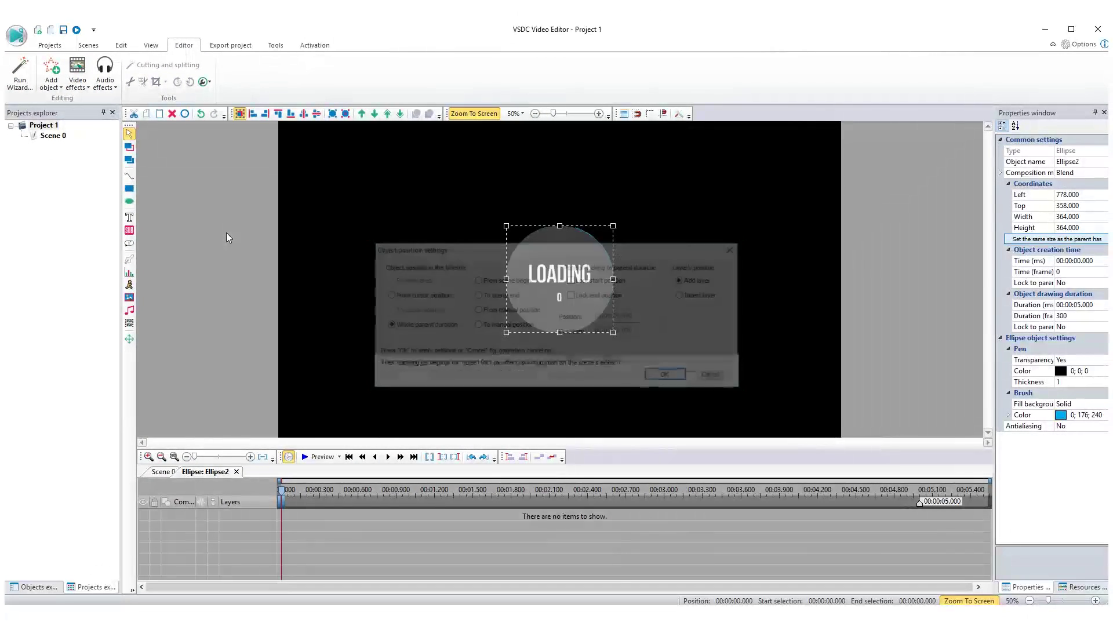
click(700, 512)
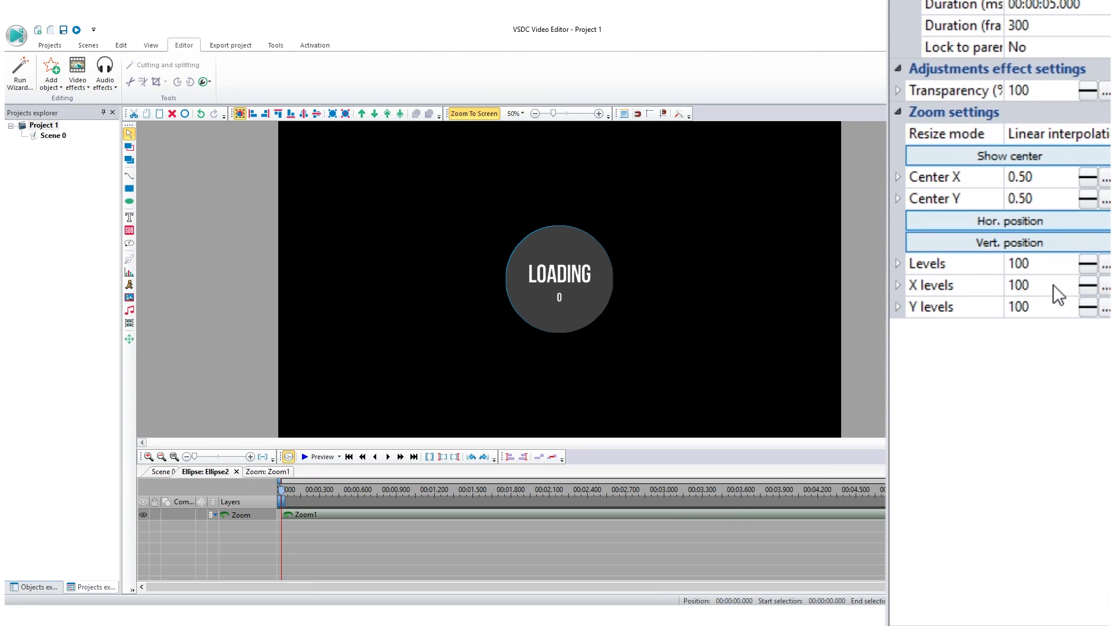
- Set the zoom effect's Levels to 100; 150 and play back the growing blue ring
click(1082, 266)
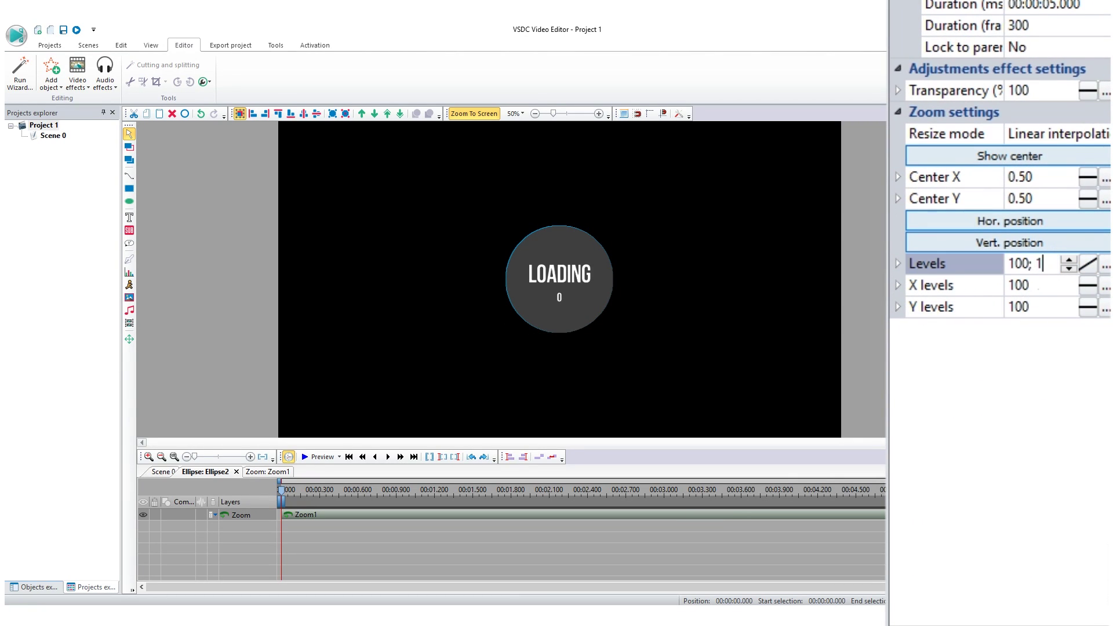
text(50)
click(277, 489)
key(space)
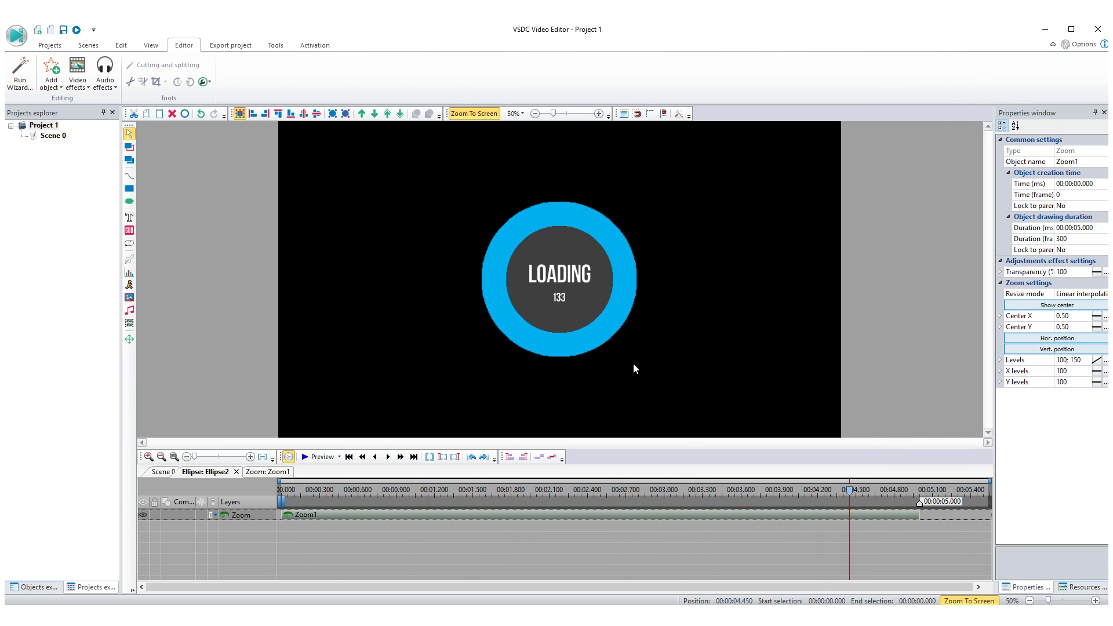
drag(707, 471, 711, 474)
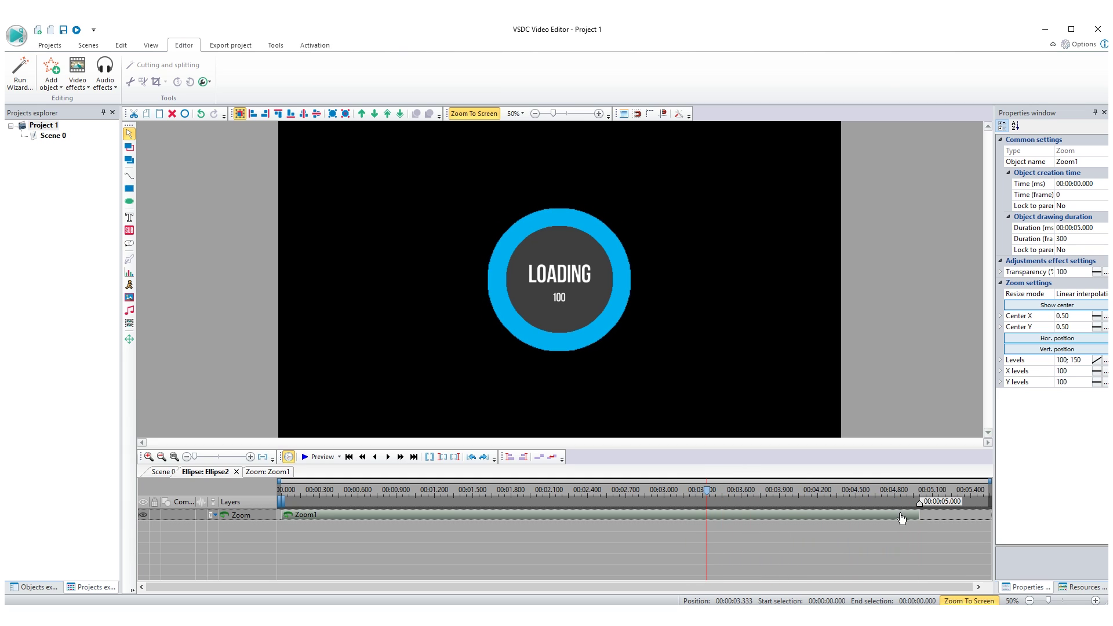
drag(858, 515, 708, 519)
key(ctrl+z)
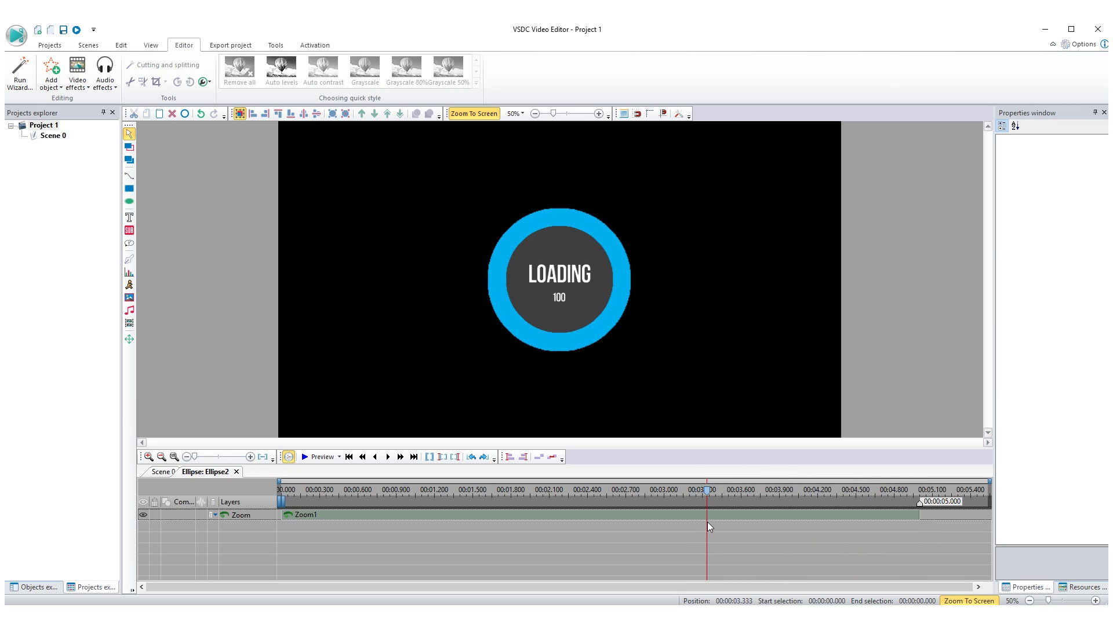
- Shorten the blue circle's zoom effect so it ends at 00:00:03.350, where the counter reaches 100
click(701, 518)
click(909, 498)
key(Left)
key(Left)
key(Left)
key(Left)
key(Left)
key(Left)
key(Left)
key(Left)
key(Left)
key(Left)
key(Left)
key(Left)
key(Left)
key(Left)
key(Left)
key(Left)
key(Left)
key(Left)
key(Left)
key(Left)
key(Left)
key(Left)
key(Left)
key(Left)
key(Left)
key(Left)
key(Left)
key(Left)
key(Left)
key(Left)
key(Left)
key(Left)
key(Left)
key(Left)
key(Left)
key(Left)
key(Left)
key(Left)
key(Left)
key(Left)
key(Left)
key(Left)
key(Left)
key(Left)
key(Left)
key(Left)
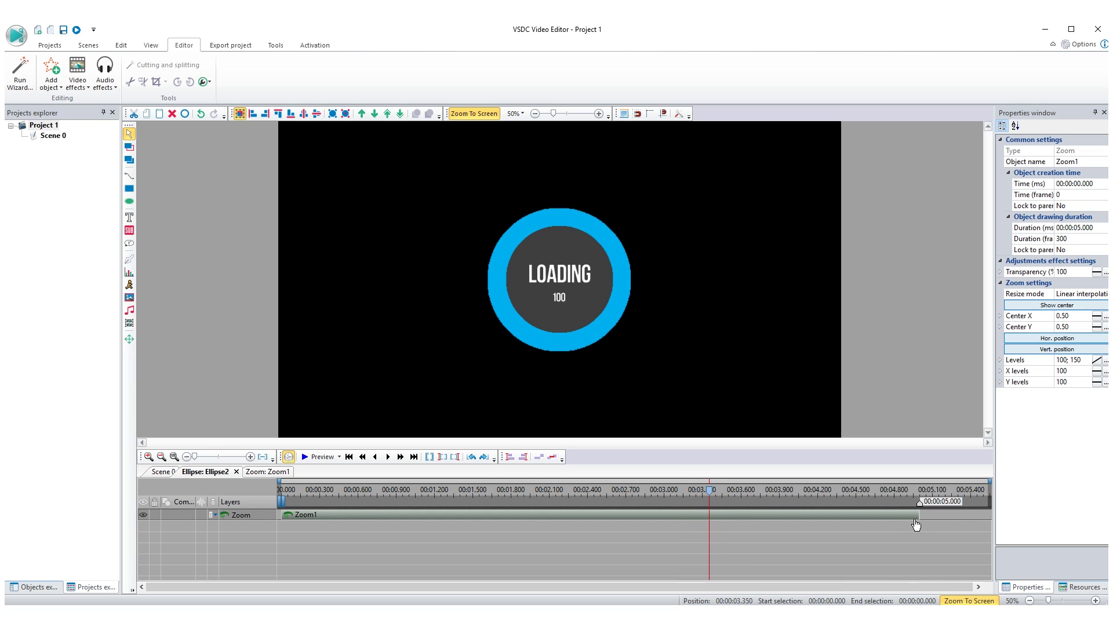
drag(910, 515, 708, 518)
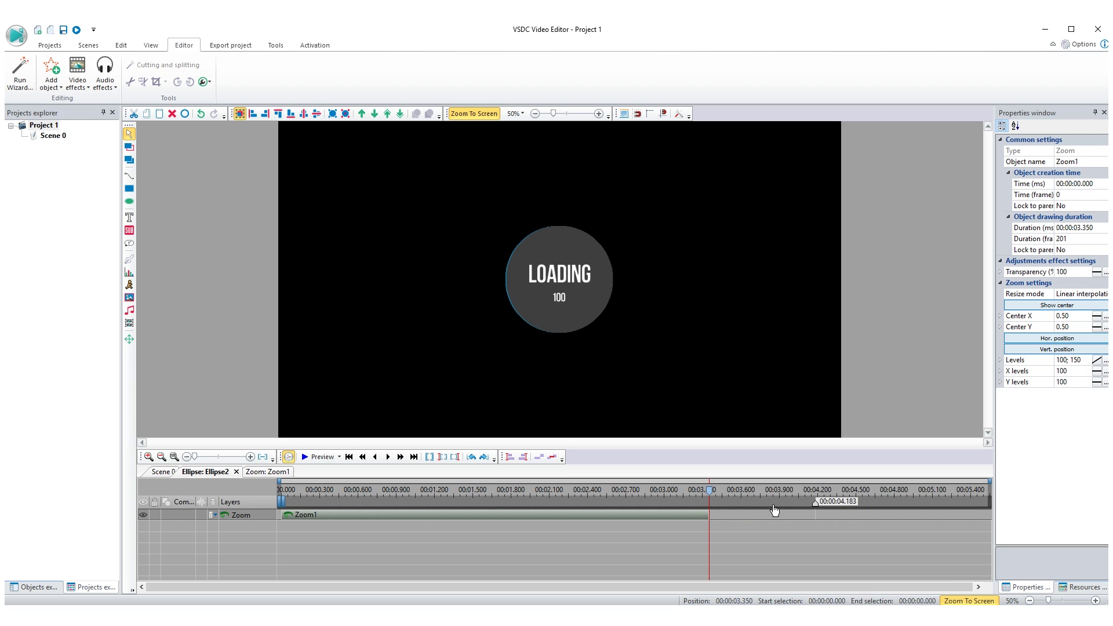
- Place the timeline cursor at 00:00:03.333 and change the zoom effect's Levels to 100; 120
scroll(723, 499, up, 1)
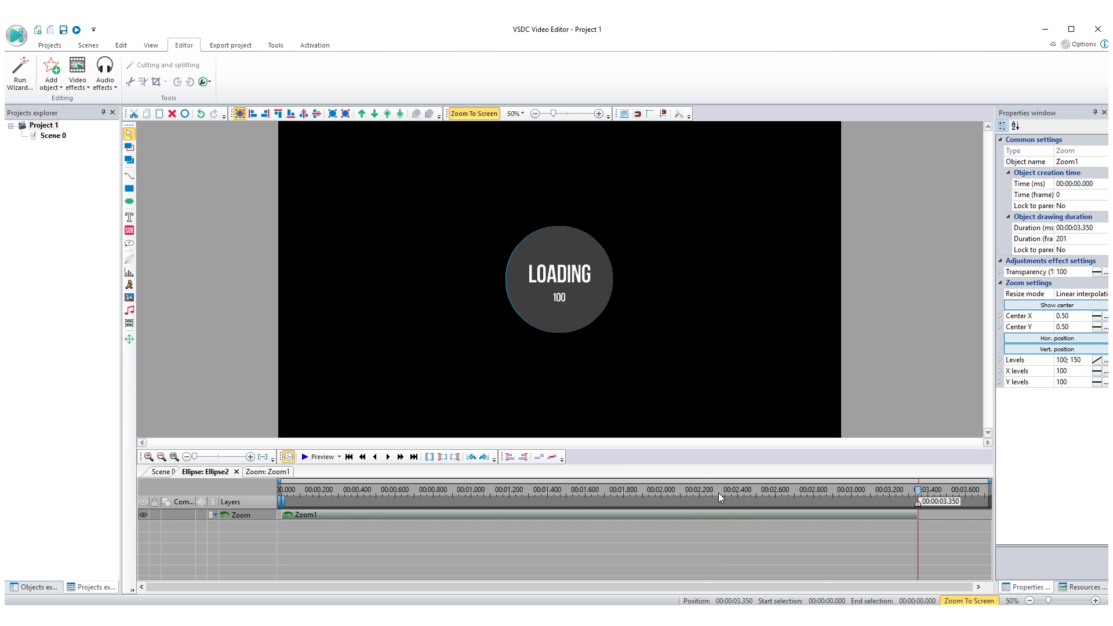
mouse_move(918, 490)
mouse_down()
mouse_move(882, 491)
mouse_move(915, 491)
mouse_up()
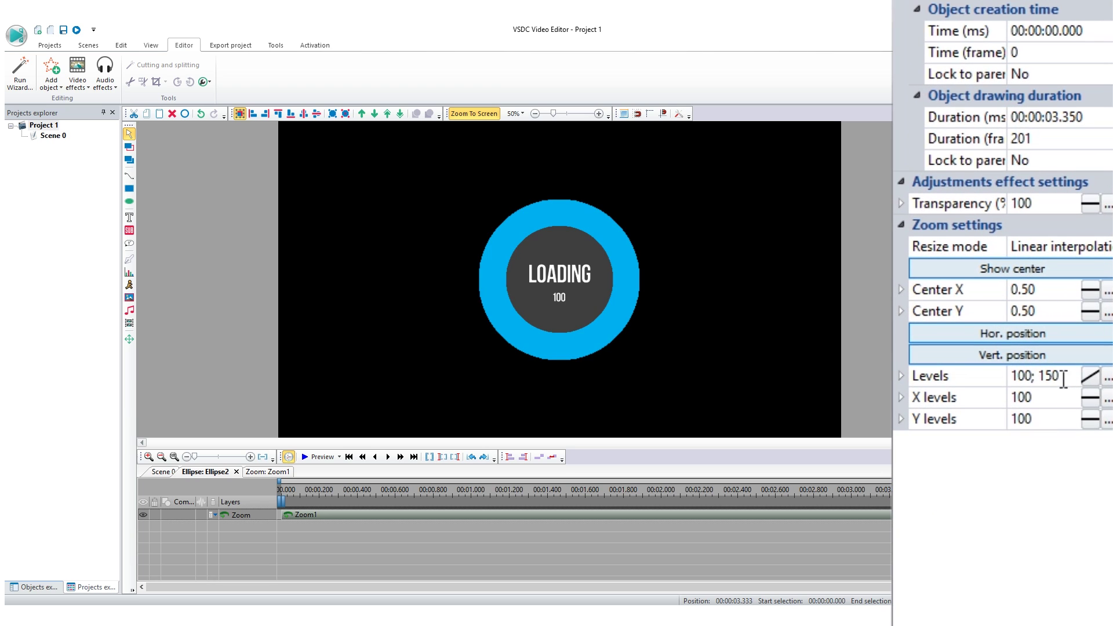
click(1056, 381)
text(20)
key(Return)
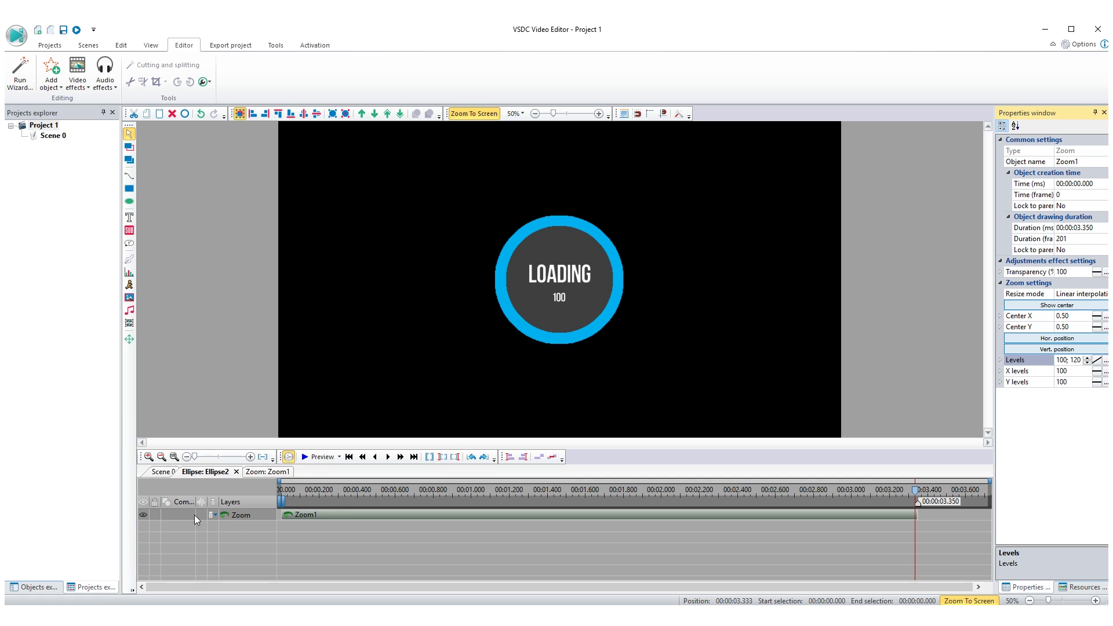
- Return to the main scene timeline and extend the blue circle back to a duration of 5 seconds
click(169, 475)
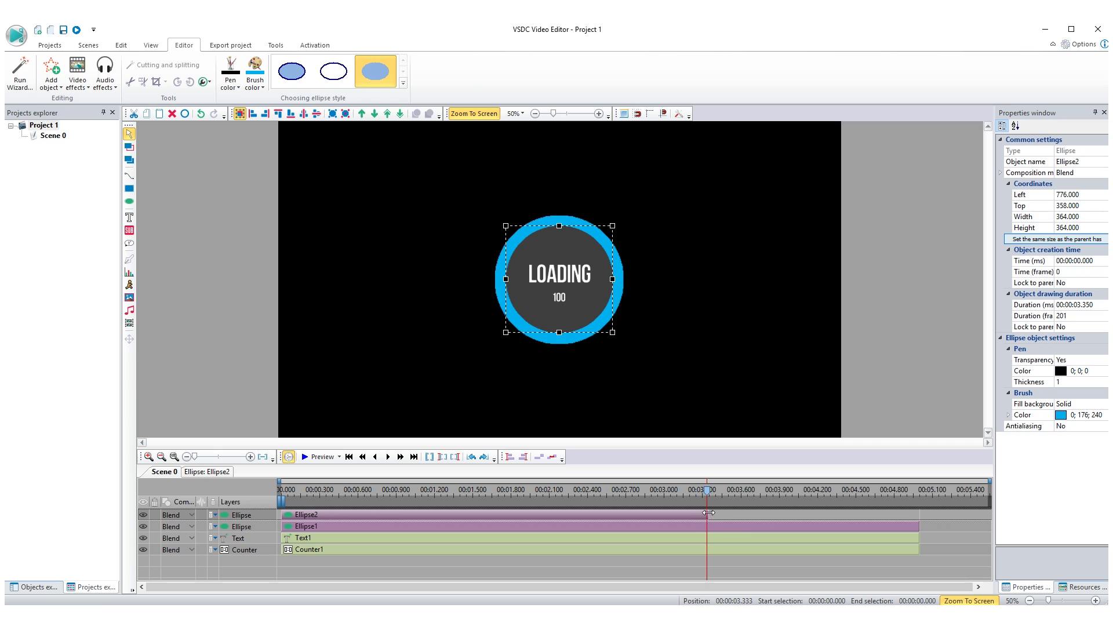
drag(709, 513, 906, 523)
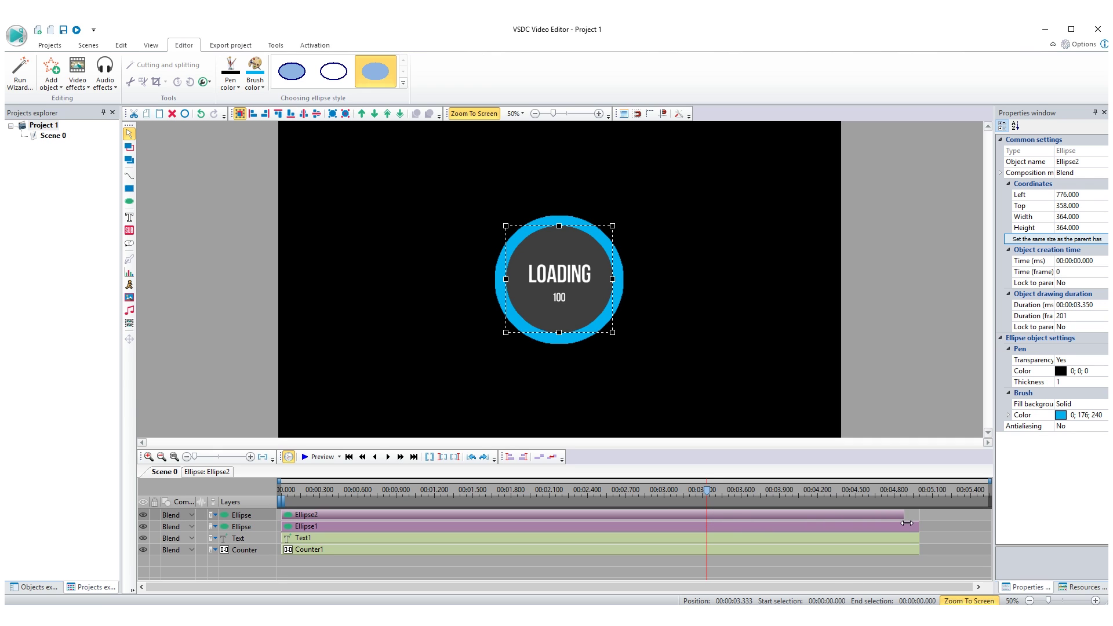
- Reopen the blue circle's zoom effect, inspect the graph of its Levels parameter and return to the effect's timeline
double_click(840, 518)
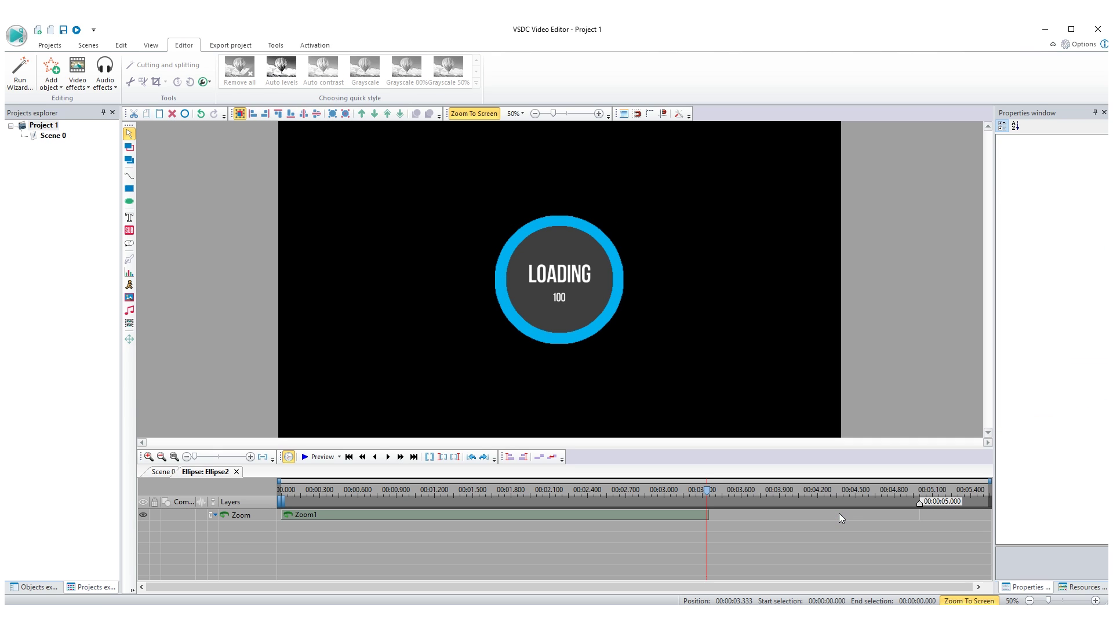
click(686, 523)
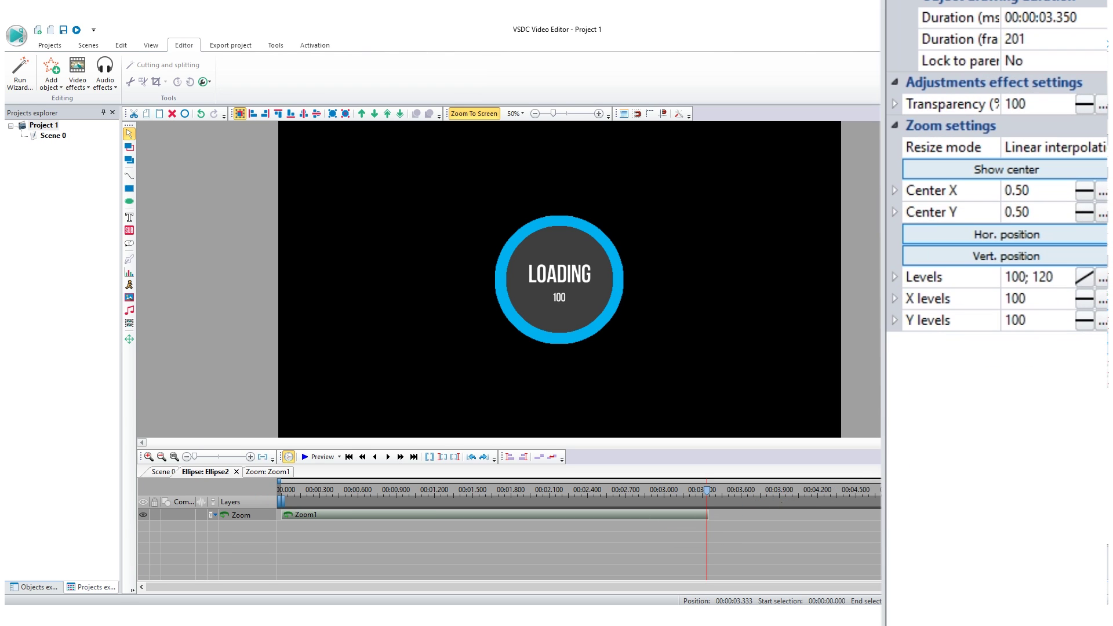
click(1096, 360)
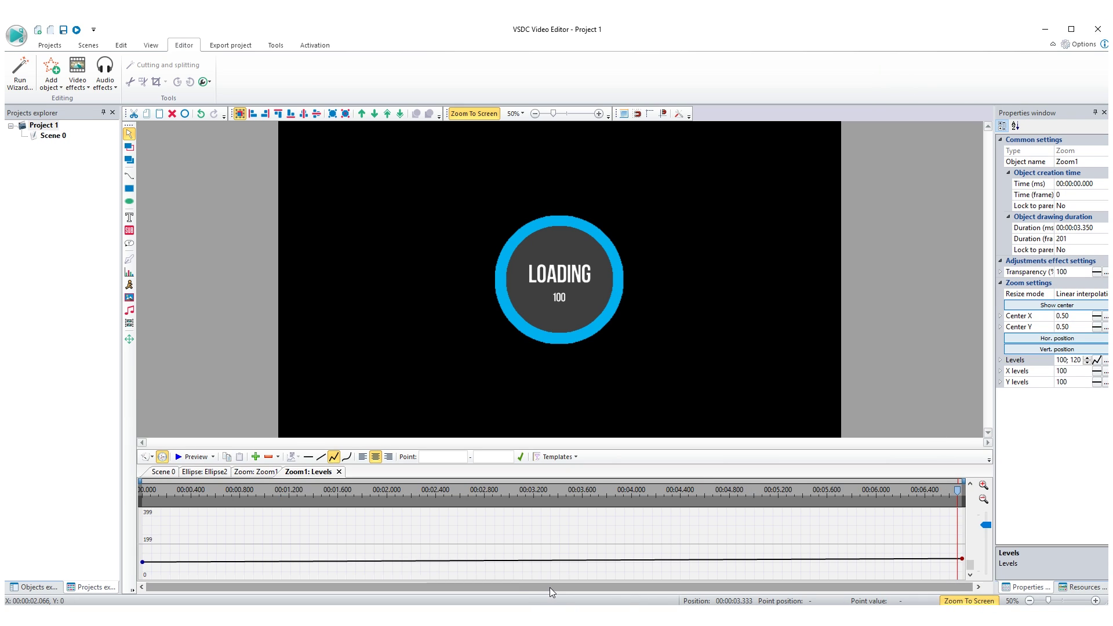
click(564, 491)
click(564, 492)
click(257, 472)
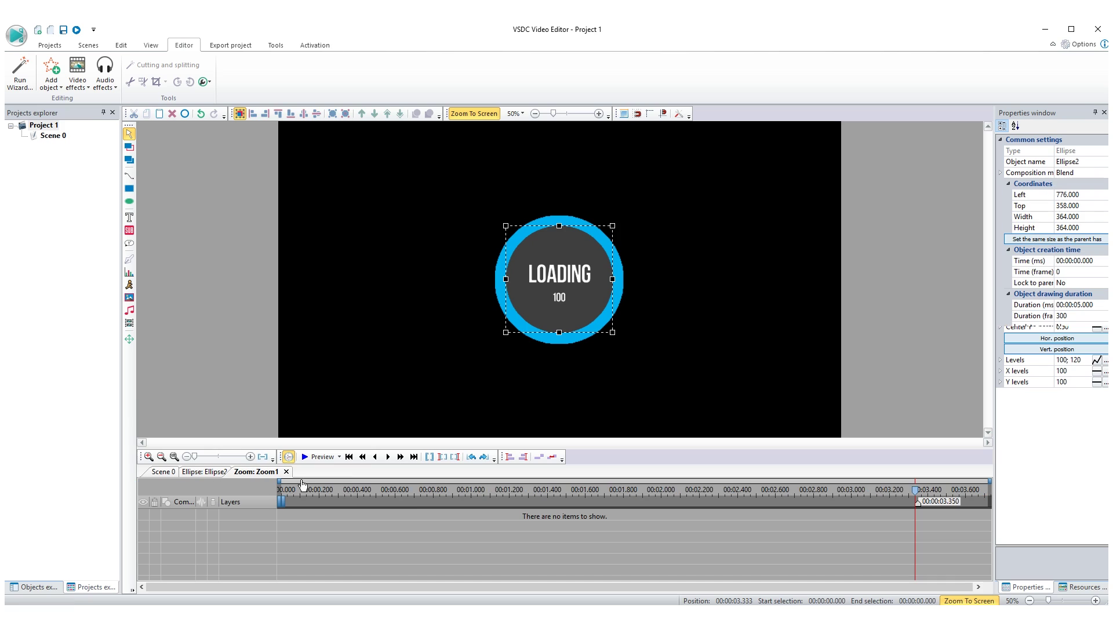
- Return to the blue circle's effect timeline and extend its zoom effect to a duration of 5 seconds
click(206, 474)
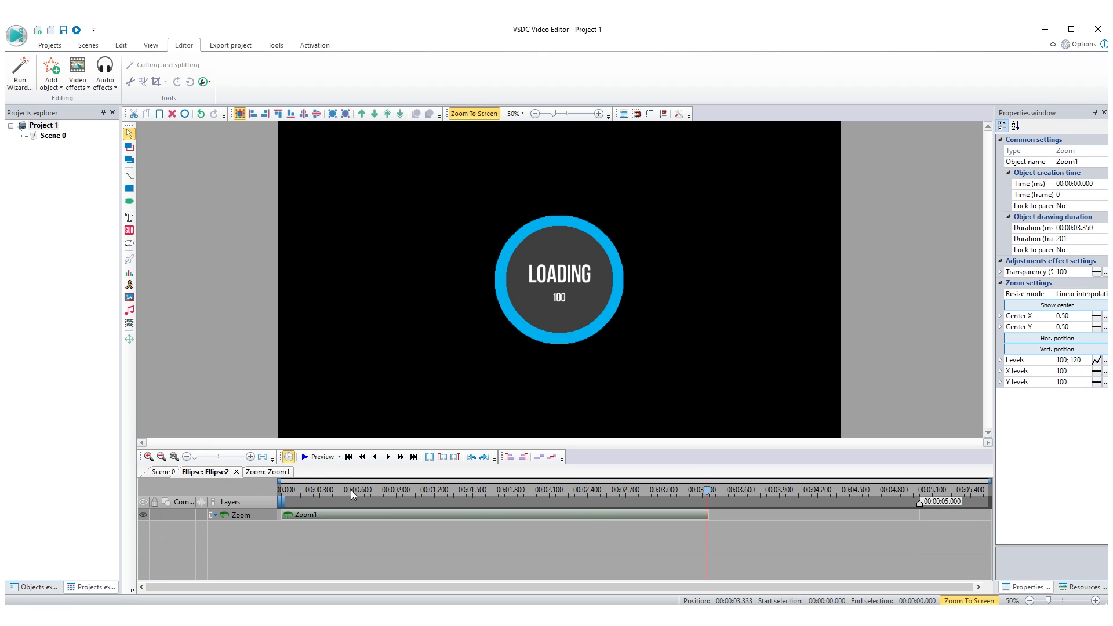
drag(703, 518, 919, 527)
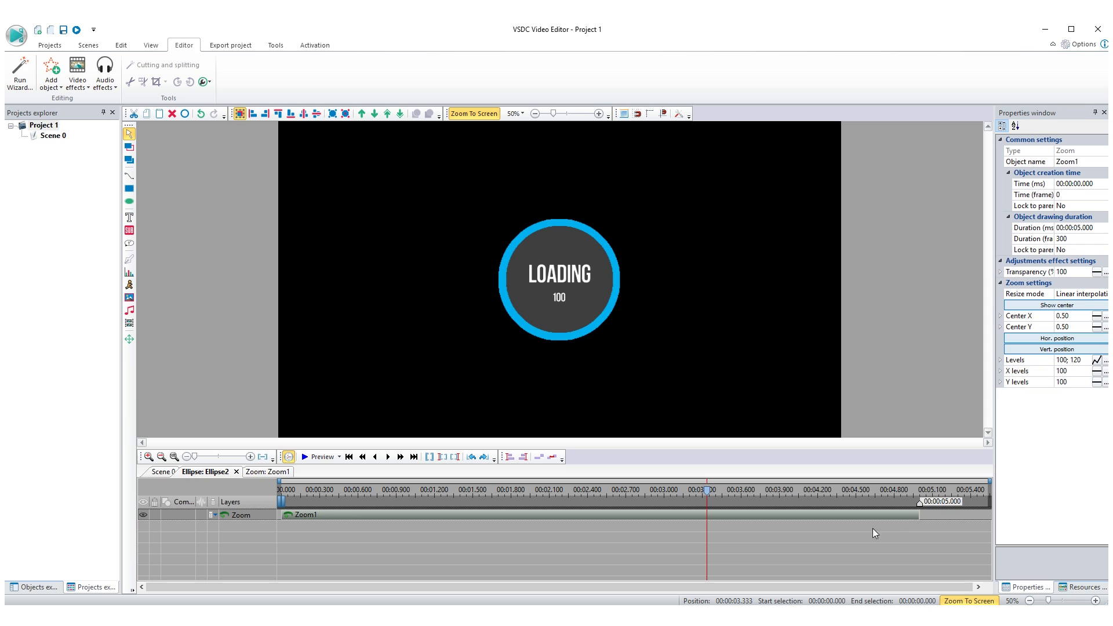
double_click(721, 520)
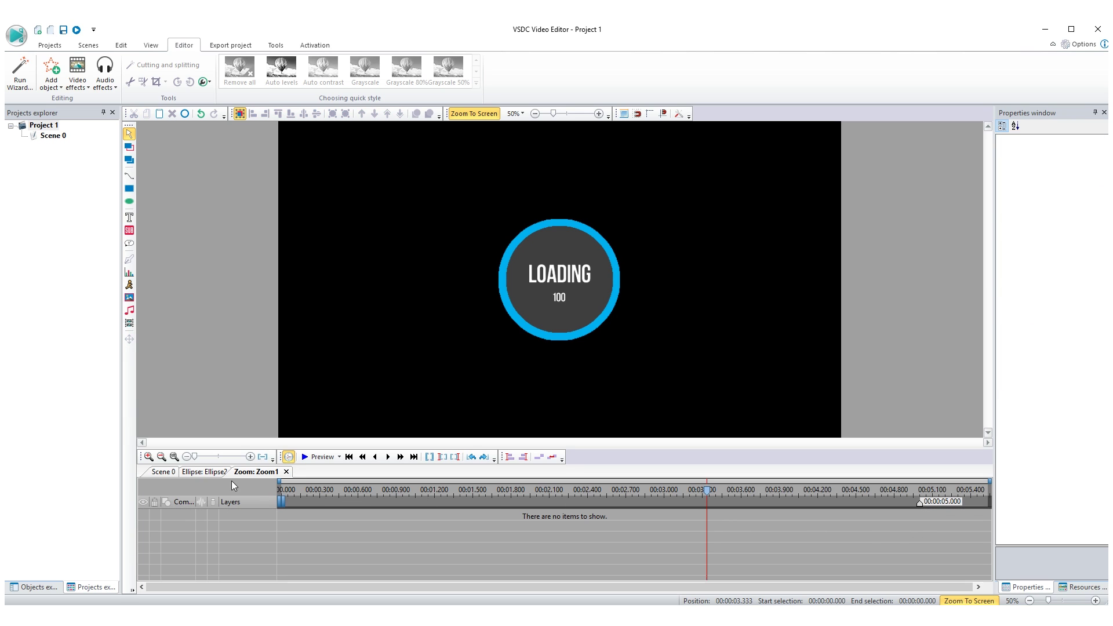
click(286, 472)
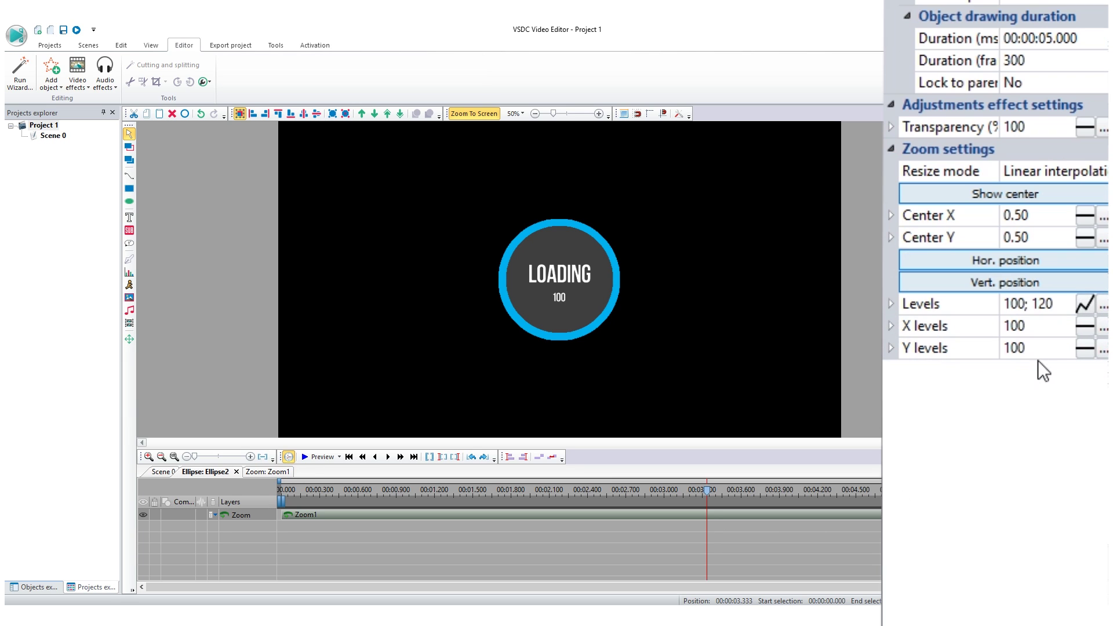
- In the zoom effect's Levels graph, insert a point of 120 at 00:00:03.333 and raise the end point to about 408
click(1105, 361)
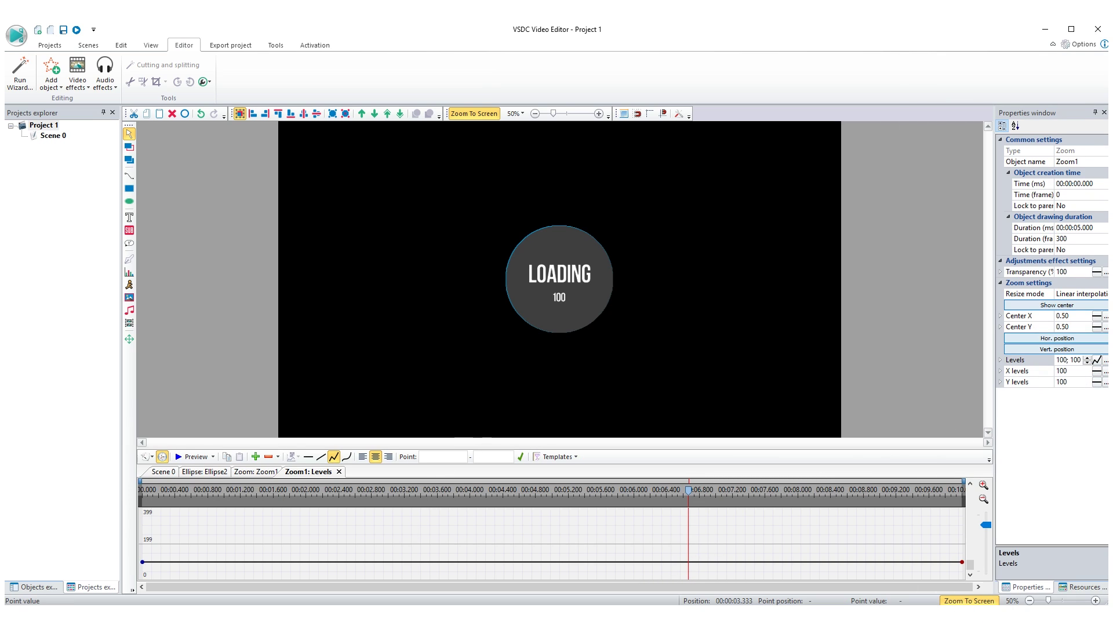
click(255, 457)
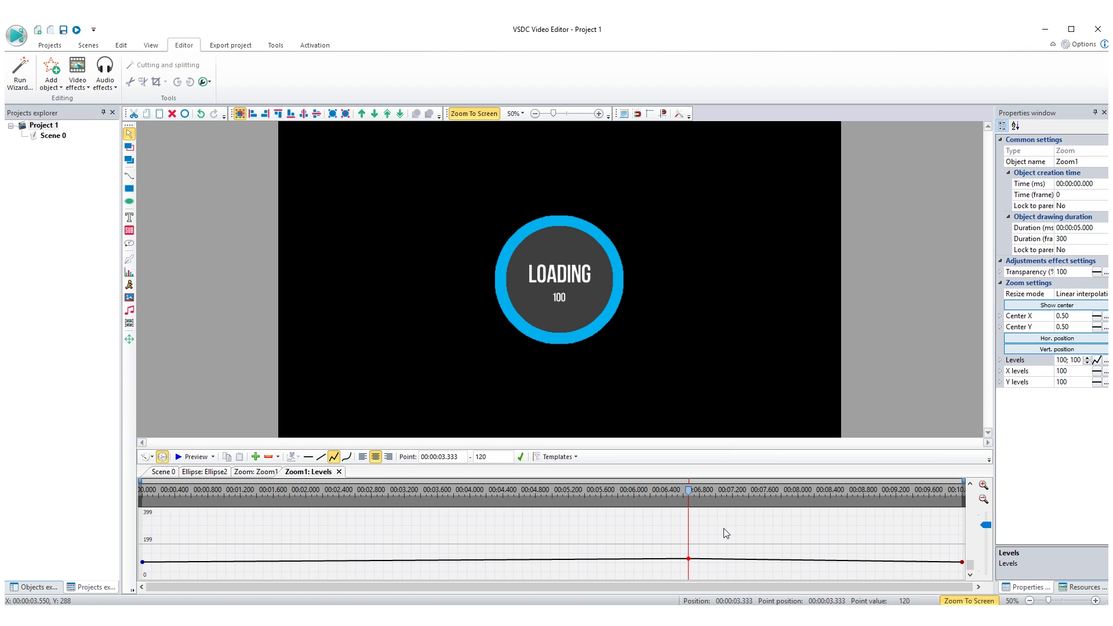
drag(963, 563, 953, 513)
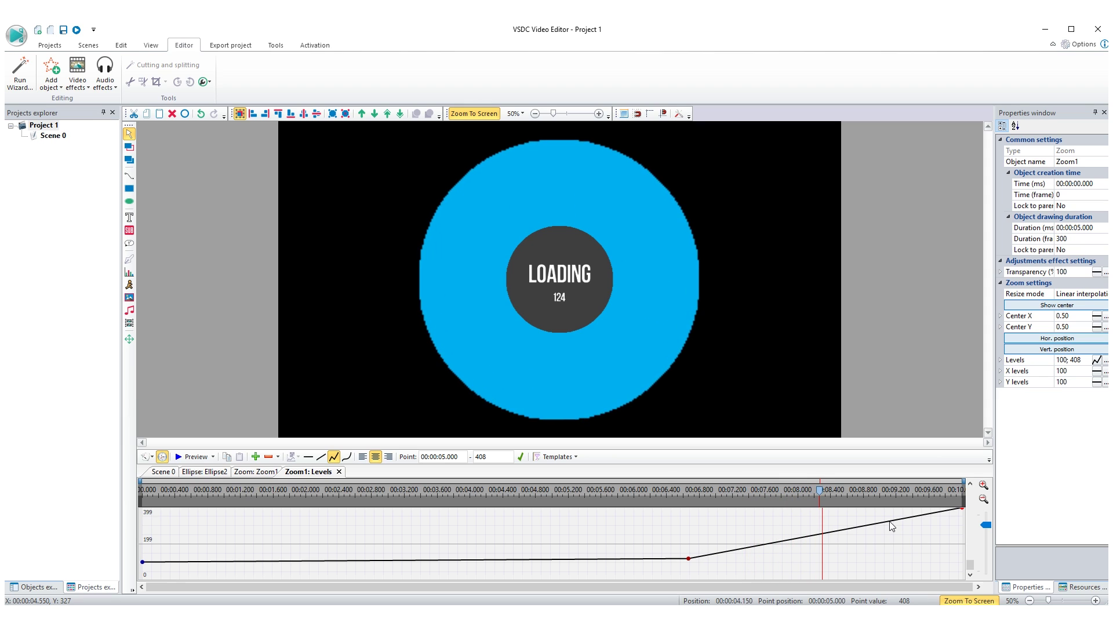
- Add a Levels graph point of about 405 at 00:00:03.616 so the circle expands sharply
key(Left)
key(Left)
key(Left)
key(Left)
key(Left)
key(Left)
key(Left)
key(Left)
key(Left)
key(Left)
key(Left)
key(Left)
key(Left)
key(Left)
key(Left)
key(Left)
key(Left)
key(Left)
key(Left)
key(Left)
key(Left)
key(Left)
key(Left)
key(Left)
key(Left)
key(Left)
key(Left)
key(Left)
key(Left)
key(Left)
key(Left)
key(Left)
key(Left)
key(Left)
key(Left)
key(Left)
key(Left)
key(Left)
key(Left)
key(Left)
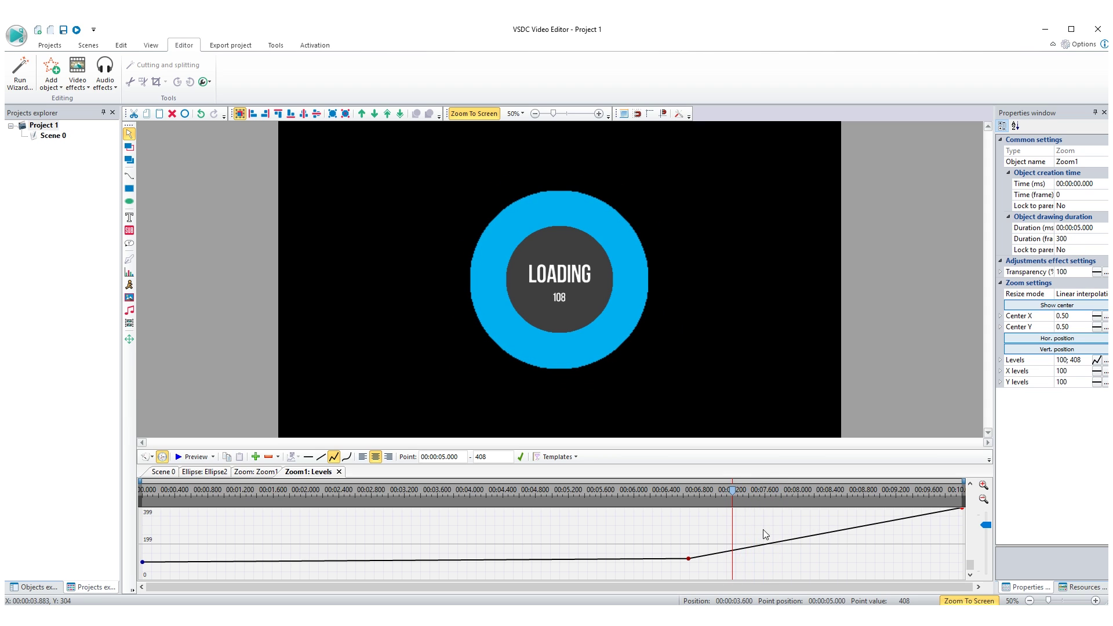
drag(738, 553, 735, 514)
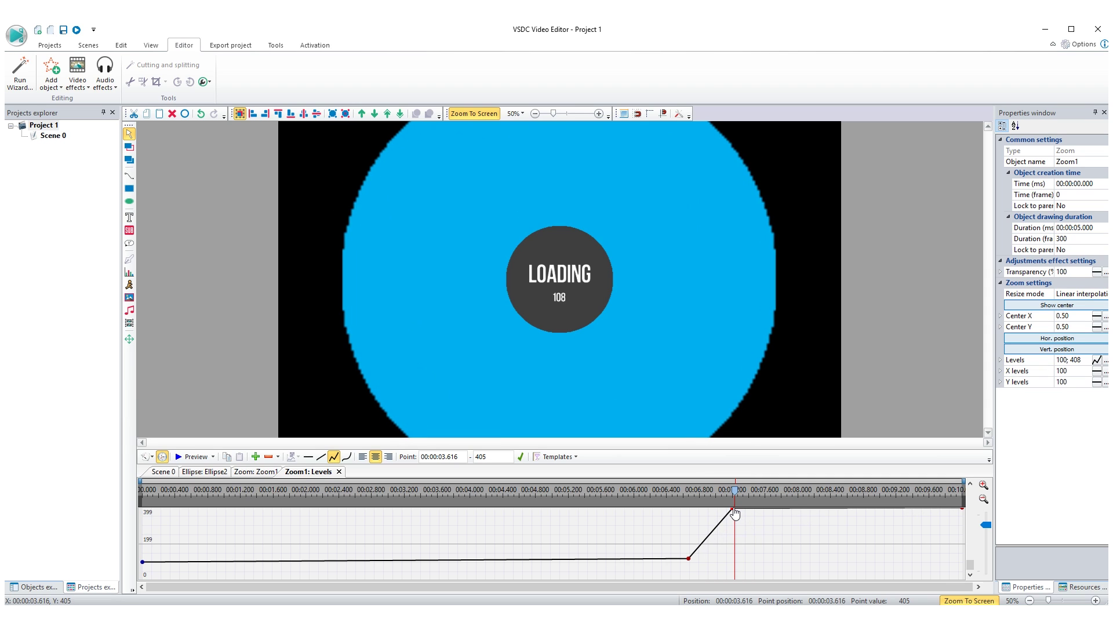
- Return to the main scene and scrub through the timeline to examine how the blue circle grows alongside the counter
click(169, 473)
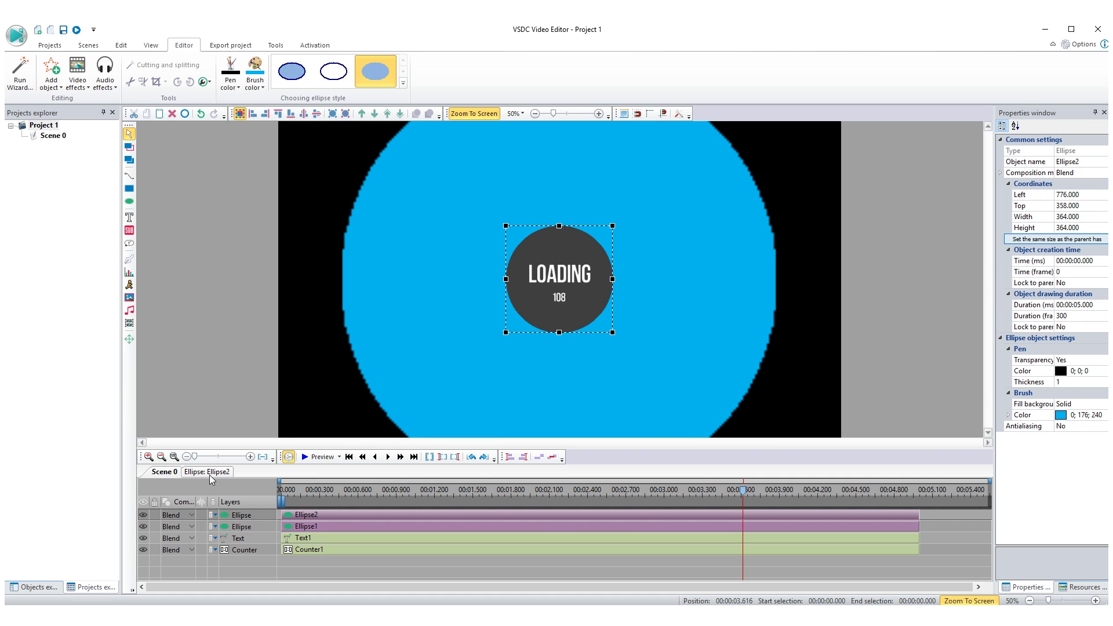
key(Left)
key(Left)
key(Left)
key(Left)
key(Left)
key(Left)
key(Left)
key(Left)
key(Left)
key(Left)
key(Left)
key(Left)
key(Left)
key(Left)
key(Left)
key(Left)
key(Left)
key(Left)
key(Left)
key(Left)
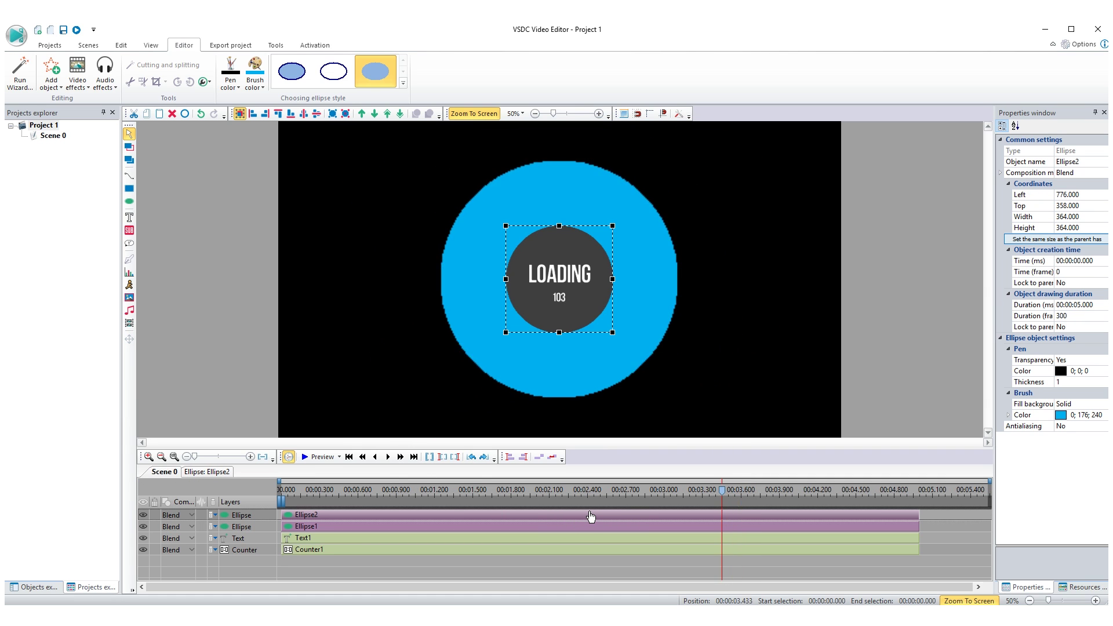
key(Left)
key(Left)
key(Left)
key(Left)
key(Left)
key(Left)
key(Left)
key(Left)
key(Left)
key(Left)
key(Left)
key(Left)
key(Left)
key(Left)
key(Left)
key(Left)
key(Left)
key(Left)
key(Left)
key(Left)
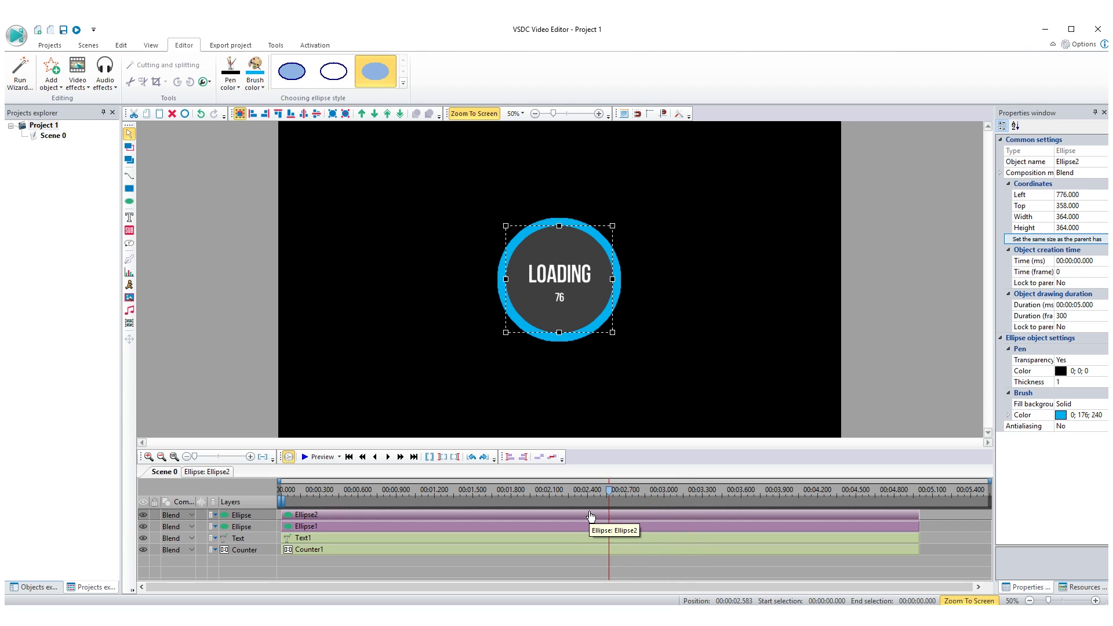
key(Right)
key(Right)
key(Right)
key(Right)
key(Right)
key(Right)
key(Right)
key(Right)
key(Right)
key(Right)
key(Right)
key(Right)
key(Right)
key(Right)
key(Right)
key(Right)
key(Right)
key(Right)
key(Right)
key(Right)
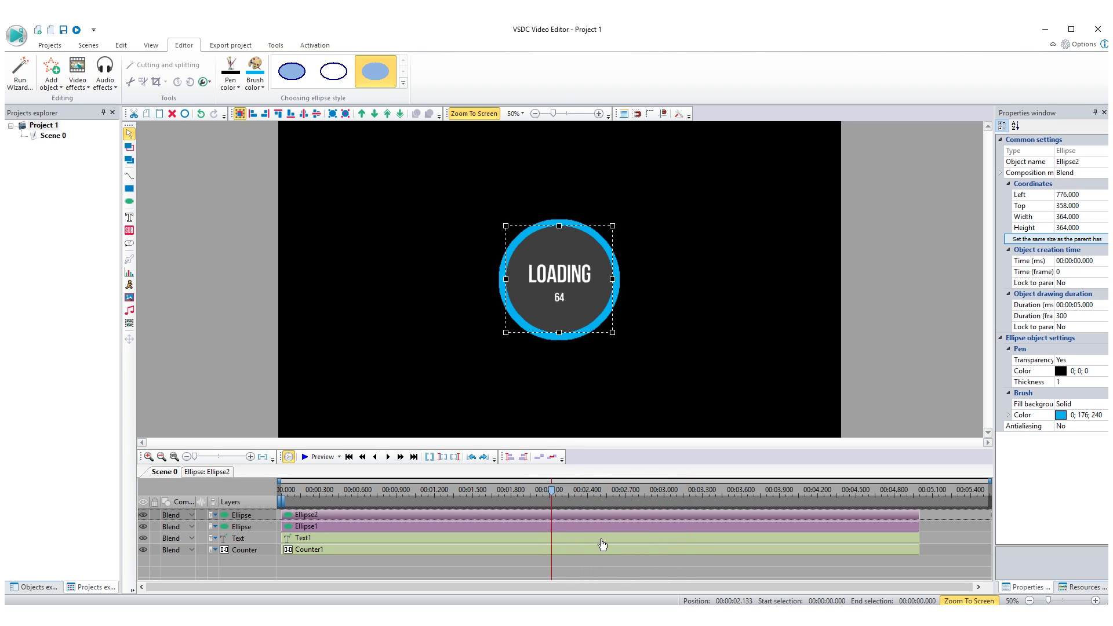
key(Right)
key(Right)
key(Right)
key(Right)
key(Right)
key(Right)
key(Right)
key(Right)
key(Right)
key(Right)
key(Right)
key(Right)
key(Right)
key(Right)
key(Right)
key(Right)
key(Right)
key(Right)
key(Right)
key(Right)
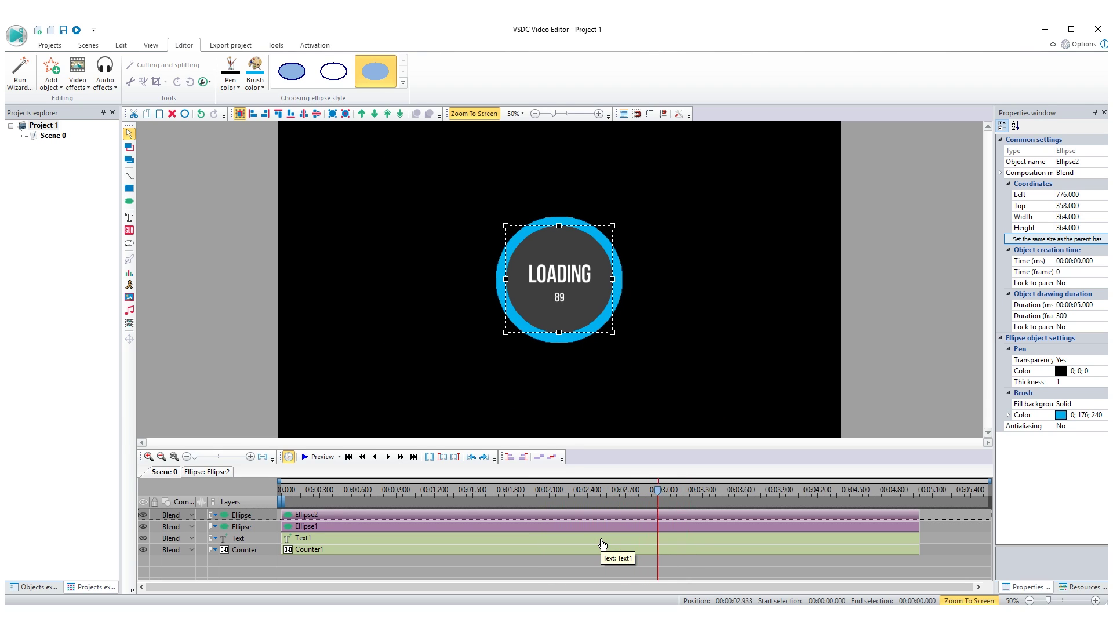
key(Right)
key(Right)
key(Right)
key(Right)
key(Right)
key(Right)
key(Right)
key(Right)
key(Right)
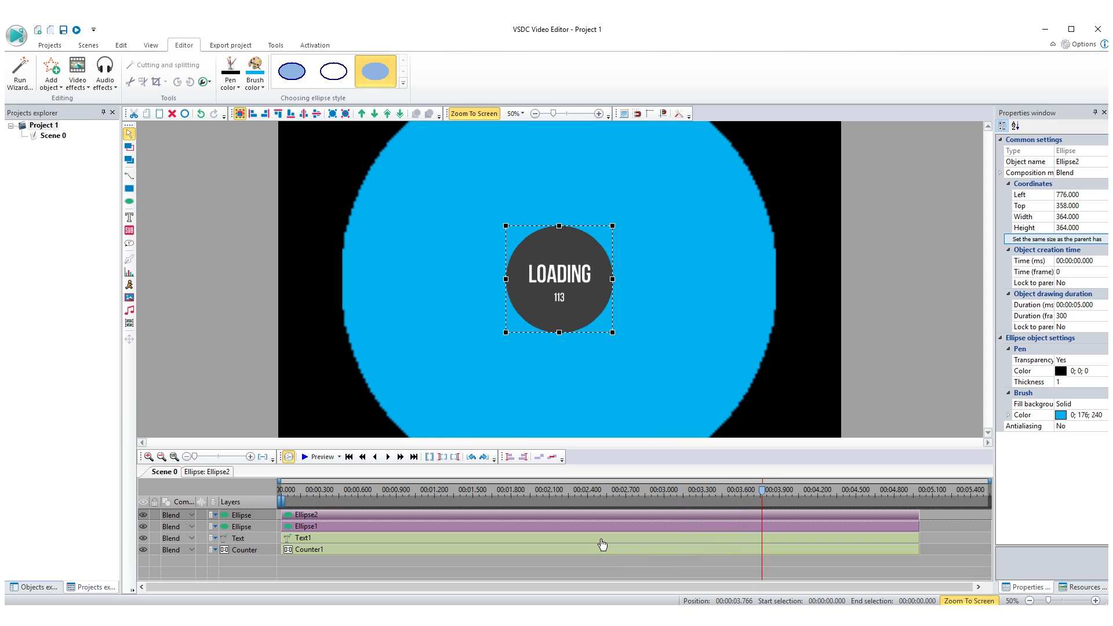
key(Left)
key(Left)
key(Left)
key(Left)
key(Left)
key(Left)
key(Left)
key(Left)
key(Left)
key(Left)
key(Left)
key(Left)
key(Left)
key(Right)
key(Right)
key(Right)
key(Right)
key(Right)
key(Right)
key(Right)
key(Right)
key(Right)
key(Right)
key(Right)
key(Right)
key(Right)
key(Right)
key(Right)
key(Right)
key(Left)
key(Left)
key(Left)
key(Left)
key(Left)
key(Left)
key(Right)
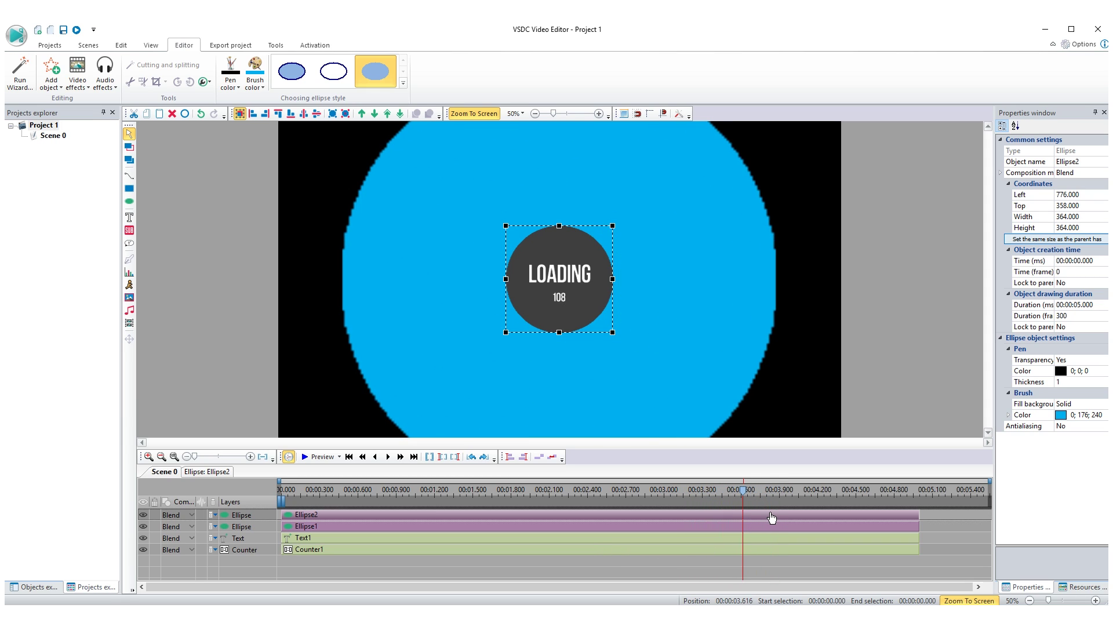
- Shorten the blue circle's duration to 00:00:03.633
drag(844, 517, 745, 527)
key(Left)
key(Right)
key(Left)
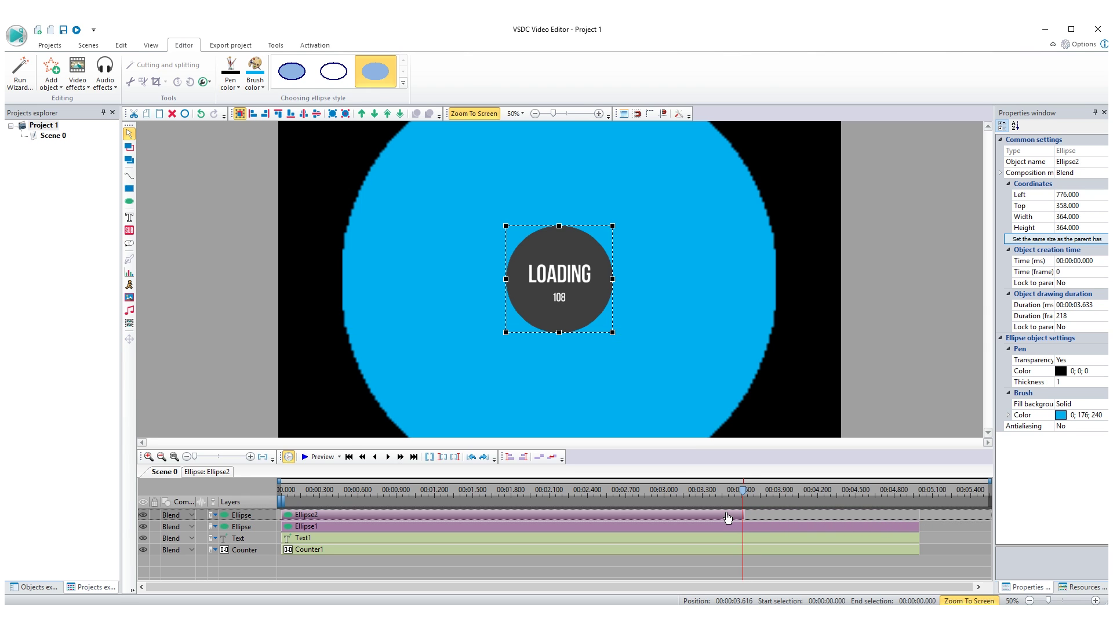
- Add a Fade out transparency effect to the blue circle and extend the circle's duration to 5 seconds
double_click(728, 516)
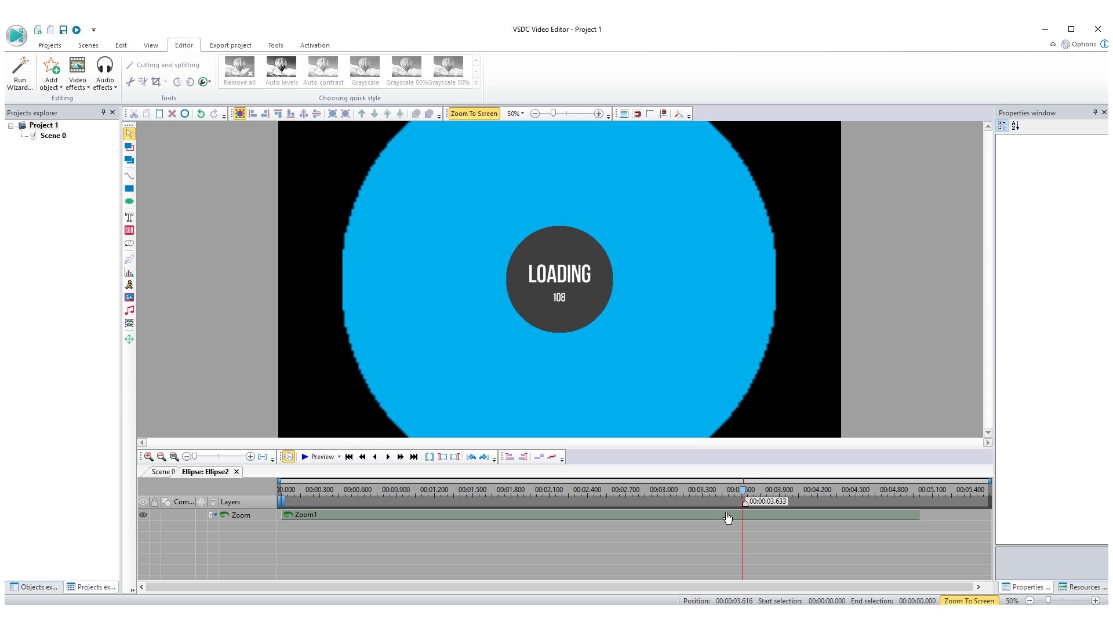
click(78, 86)
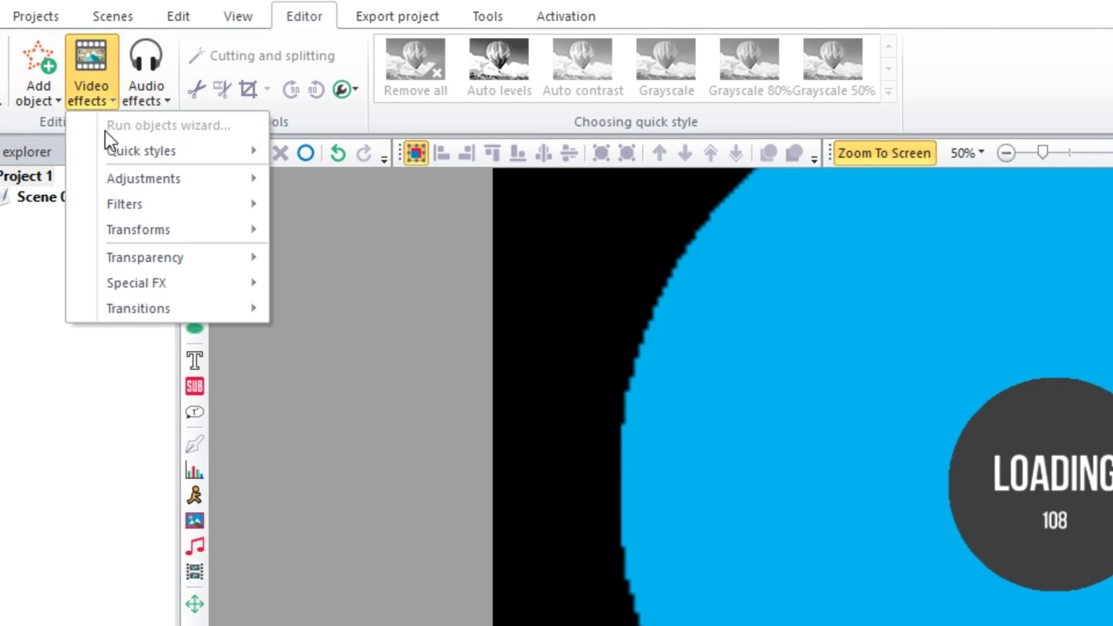
mouse_move(155, 265)
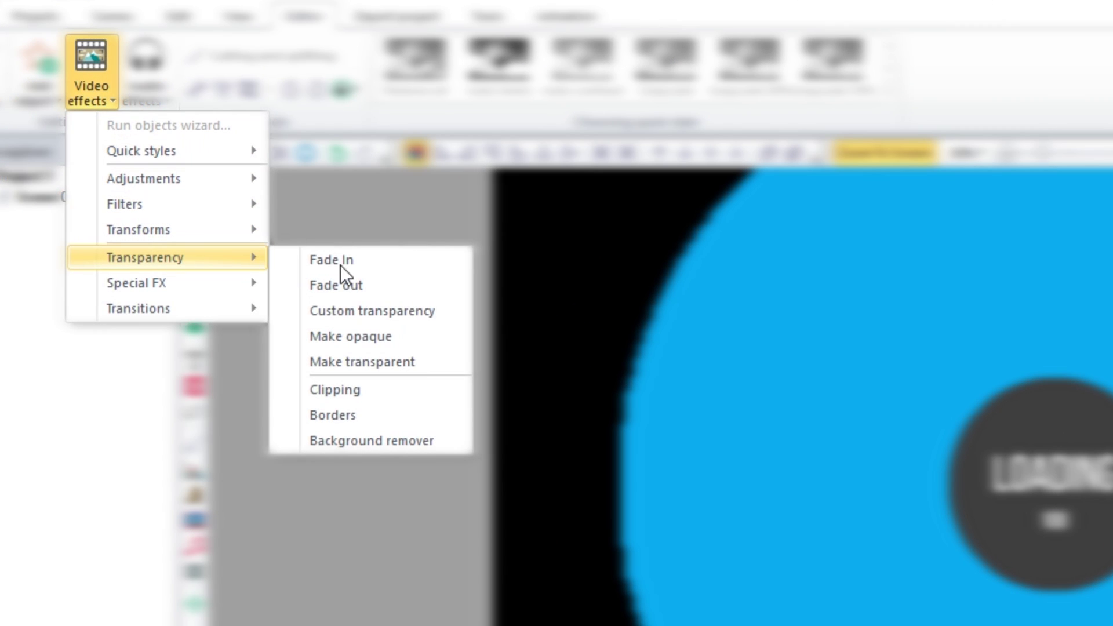
click(384, 284)
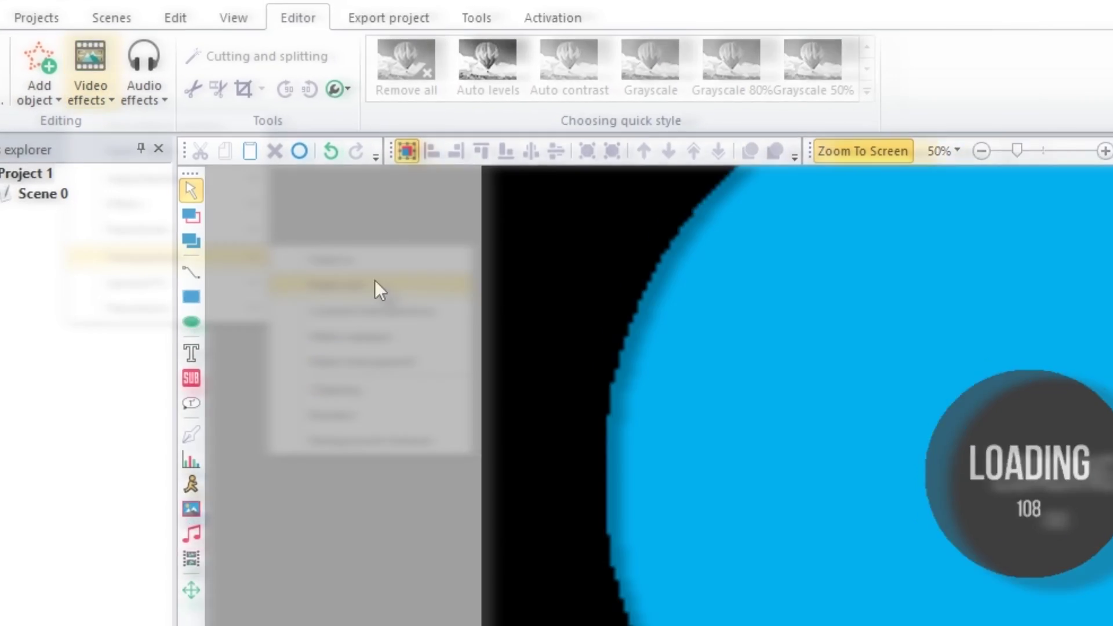
key(Return)
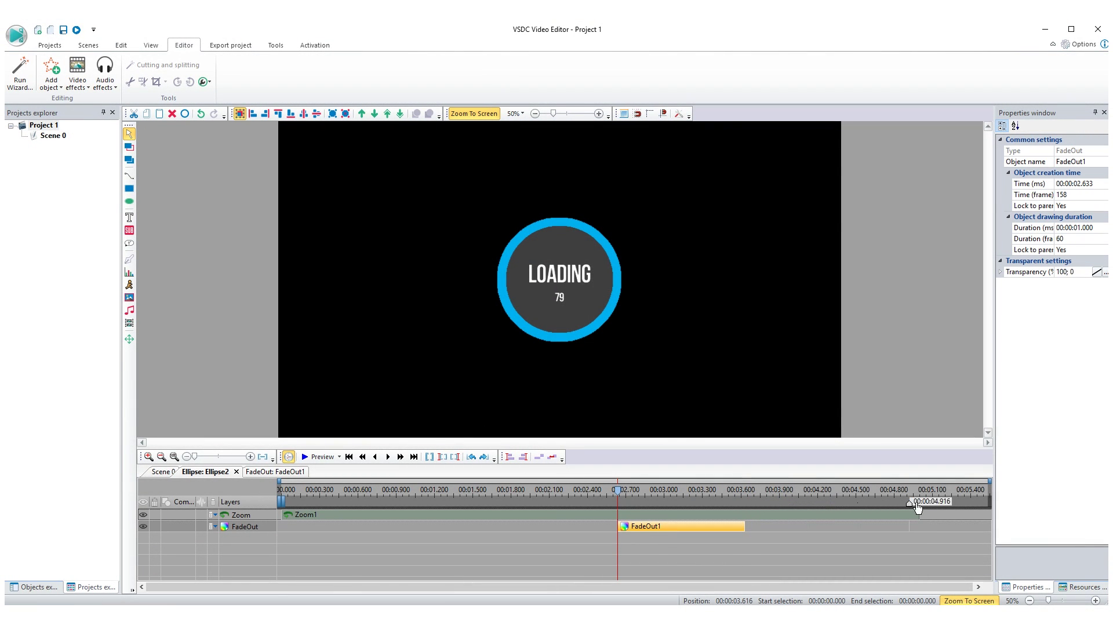
drag(842, 532, 844, 531)
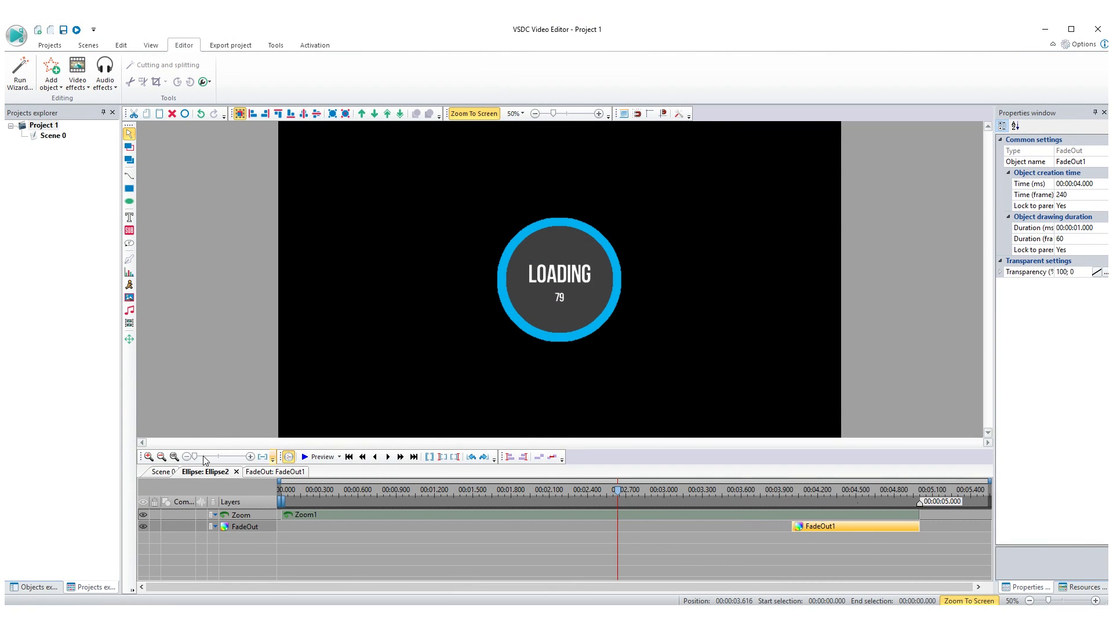
- Return to the main scene and scrub back and forth to examine the blue circle's expansion and fade-out timing
click(173, 473)
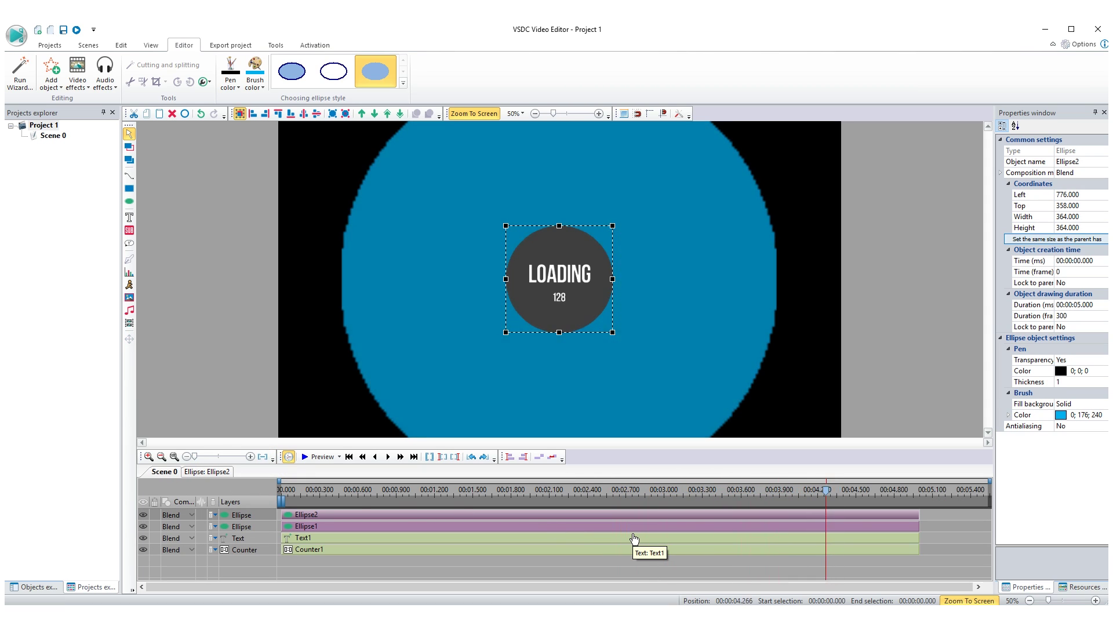
key(Left)
key(Left)
key(Left)
key(Left)
key(Left)
key(Left)
key(Left)
key(Left)
key(Left)
key(Left)
key(Left)
key(Left)
key(Left)
key(Left)
key(Left)
key(Left)
key(Left)
key(Left)
key(Left)
key(Left)
key(Right)
key(Right)
key(Right)
key(Right)
key(Right)
key(Right)
key(Right)
key(Right)
key(Right)
key(Right)
key(Right)
key(Right)
key(Right)
key(Right)
key(Right)
key(Right)
key(Left)
key(Left)
key(Left)
key(Left)
key(Left)
key(Left)
key(Left)
key(Left)
key(Left)
key(Left)
key(Left)
key(Left)
key(Left)
key(Left)
key(Right)
key(Right)
key(Right)
key(Right)
key(Right)
key(Right)
key(Right)
key(Right)
key(Right)
key(Right)
key(Right)
key(Right)
key(Right)
key(Left)
key(Left)
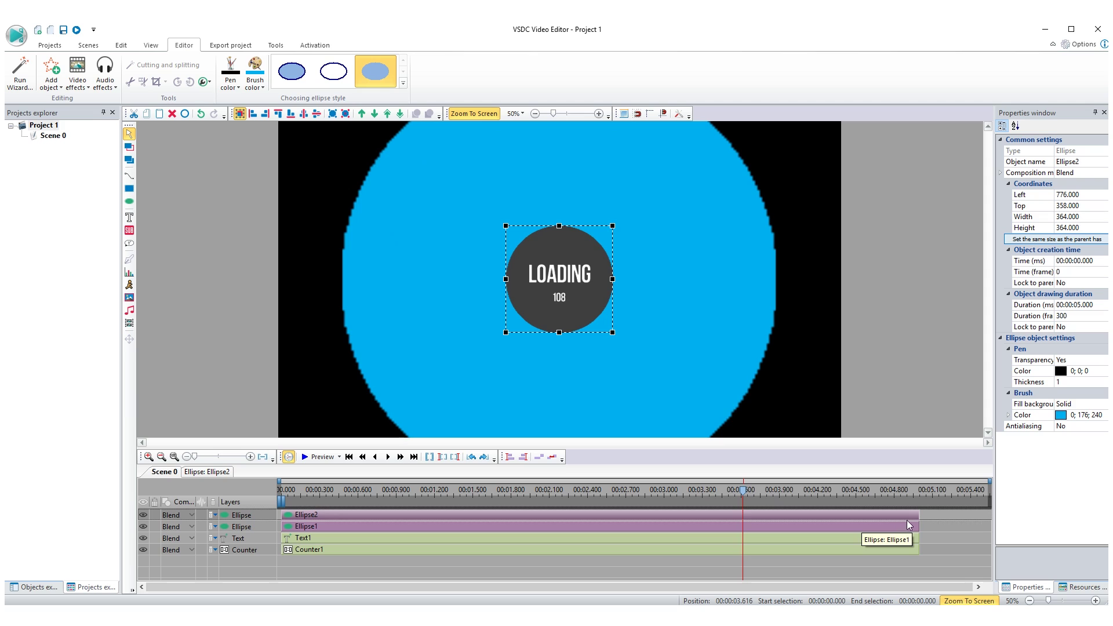
- Shorten the blue circle to end at 00:00:03.616 and trim its zoom effect to the same duration
drag(917, 515, 743, 524)
double_click(728, 515)
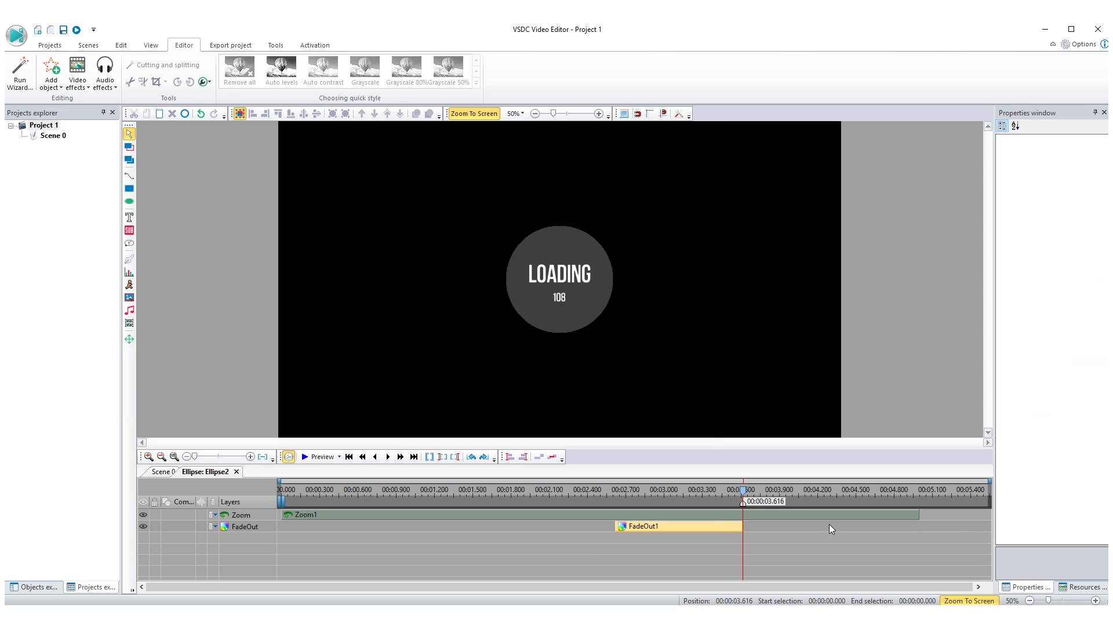
click(812, 516)
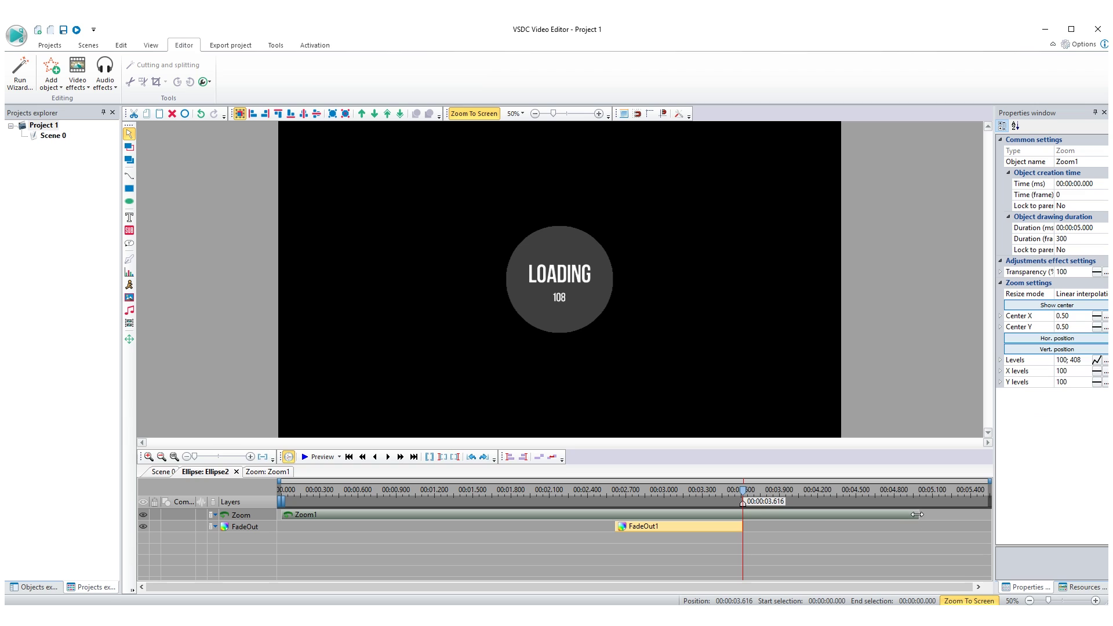
key(Left)
key(Left)
key(Left)
key(Left)
key(Left)
key(Left)
key(Left)
key(Left)
key(Left)
key(Left)
key(Left)
key(Left)
key(Left)
key(Left)
key(Left)
key(Left)
key(Left)
key(Left)
key(Left)
key(Left)
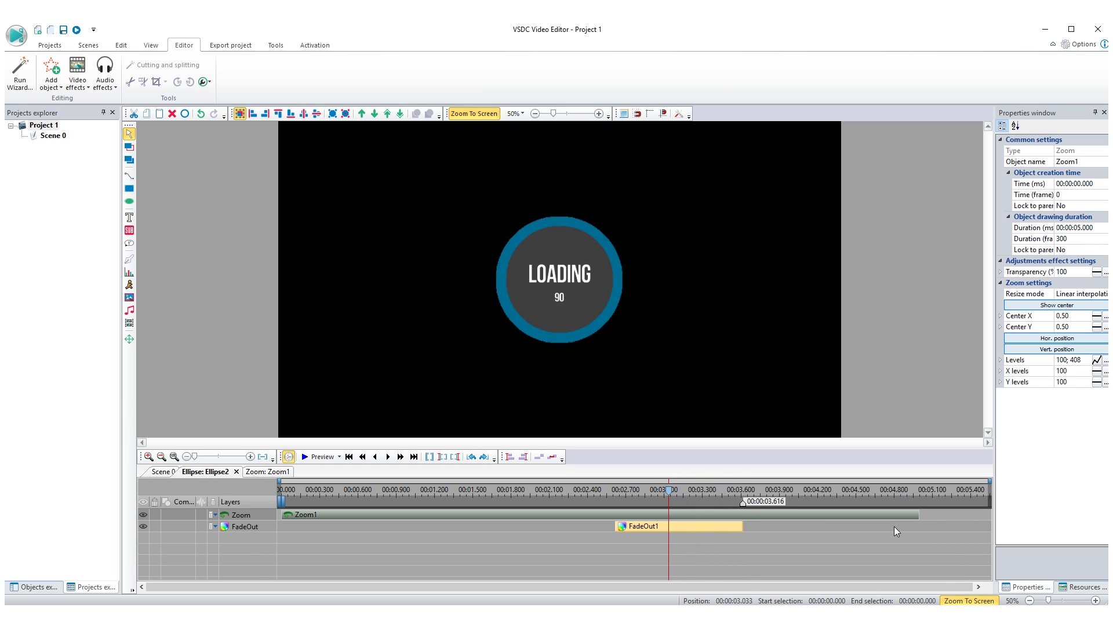
key(Left)
drag(921, 518, 747, 522)
- Place the timeline cursor at 00:00:02.816 and shorten the fade-out effect to end there, with a duration of 00:00:00.200
key(Right)
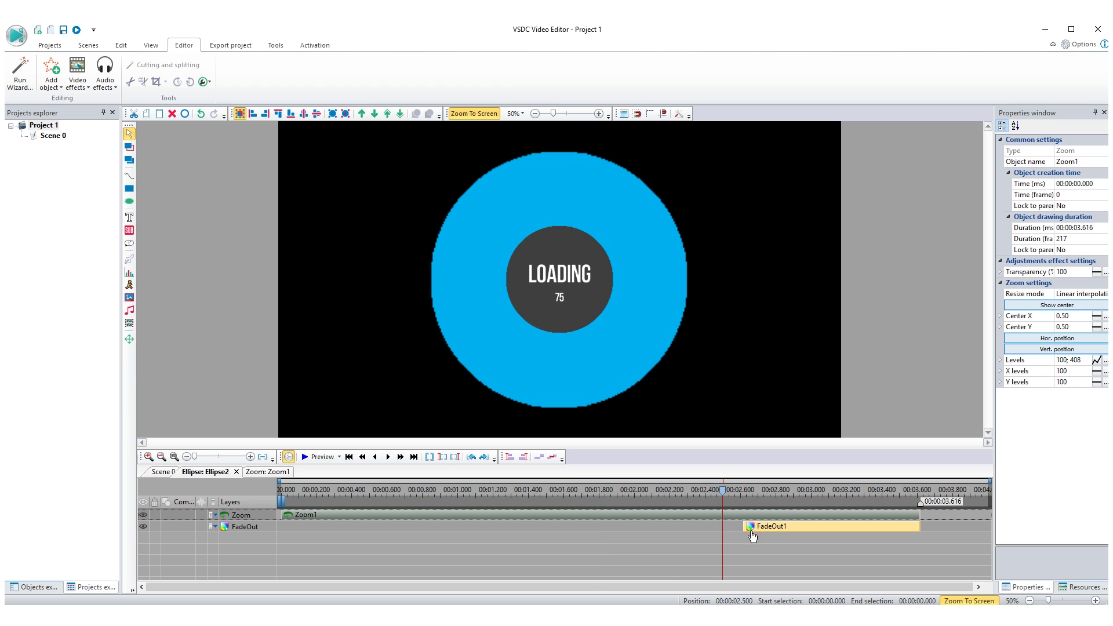
key(Right)
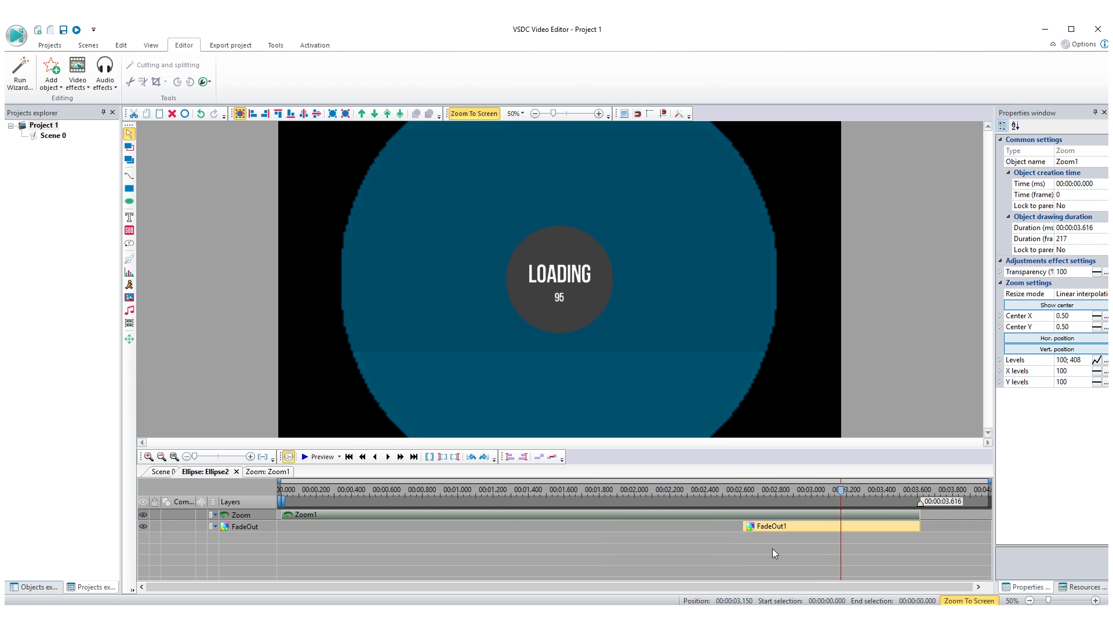
key(Left)
key(Left)
key(Left)
key(Left)
key(Left)
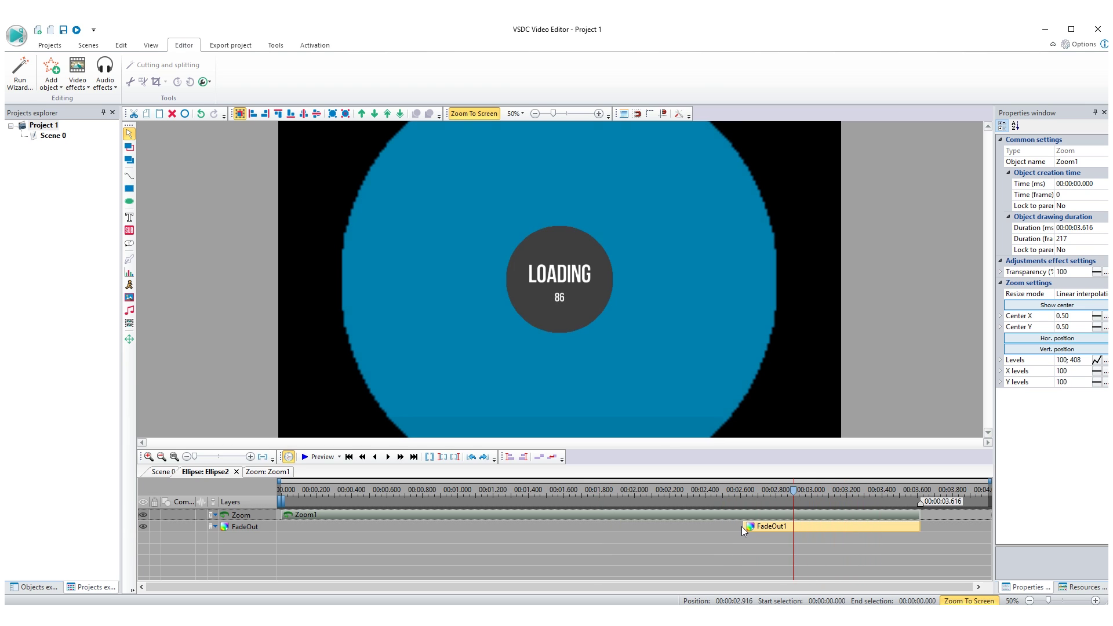
key(Right)
key(Right)
key(Right)
key(Right)
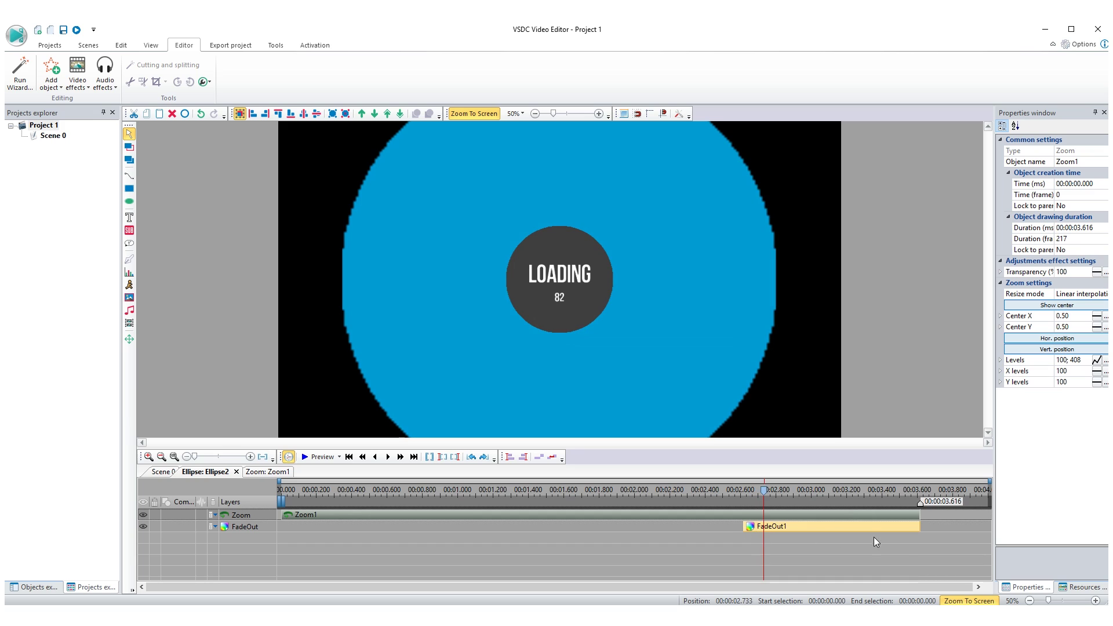
drag(918, 532, 778, 531)
- Trim the zoom effect and the blue circle's own duration to 00:00:02.816, matching the end of the fade-out
click(819, 521)
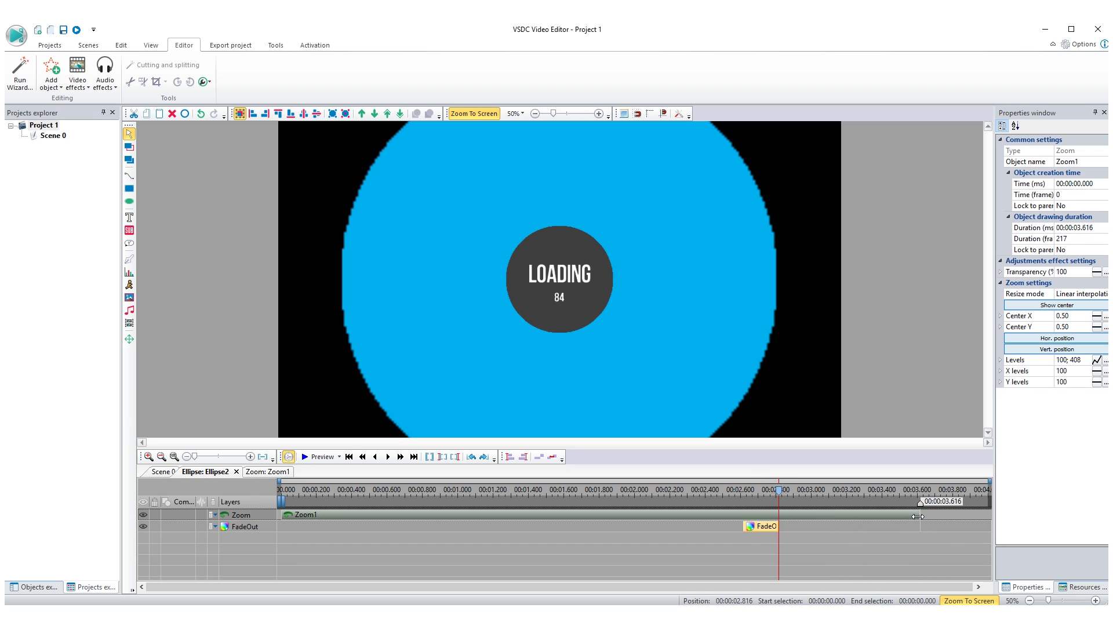
drag(842, 516, 779, 515)
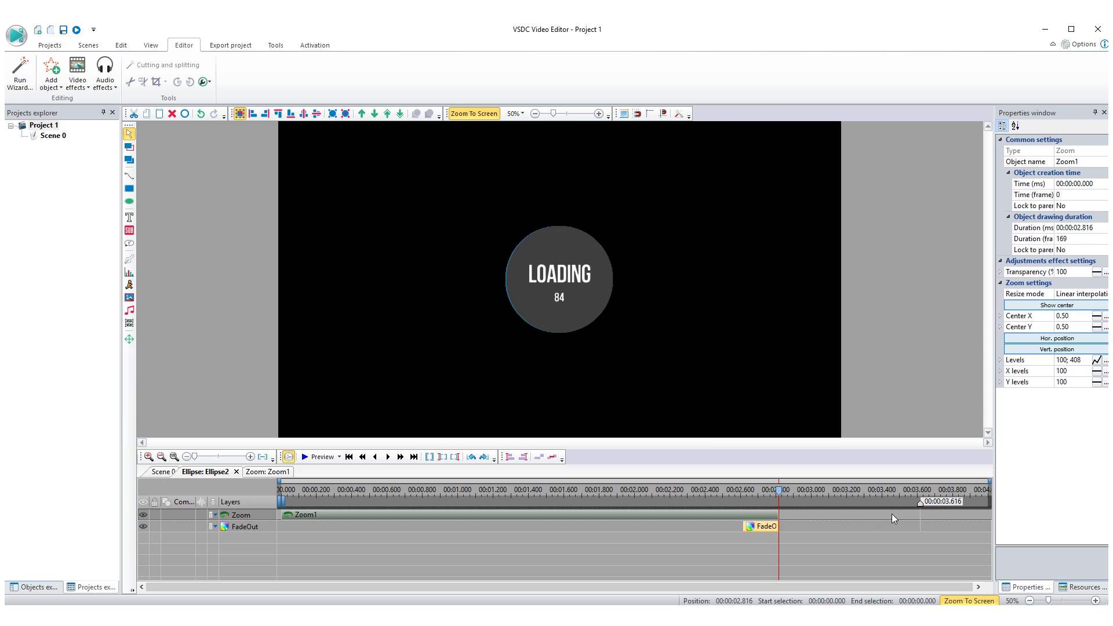
drag(920, 503, 786, 516)
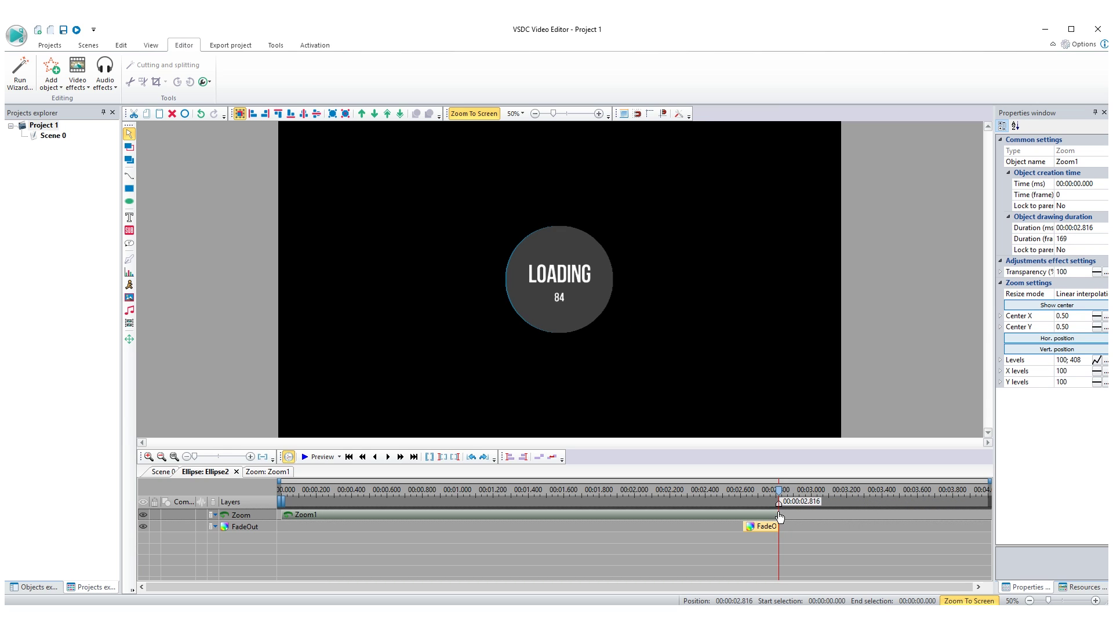
drag(721, 533, 862, 523)
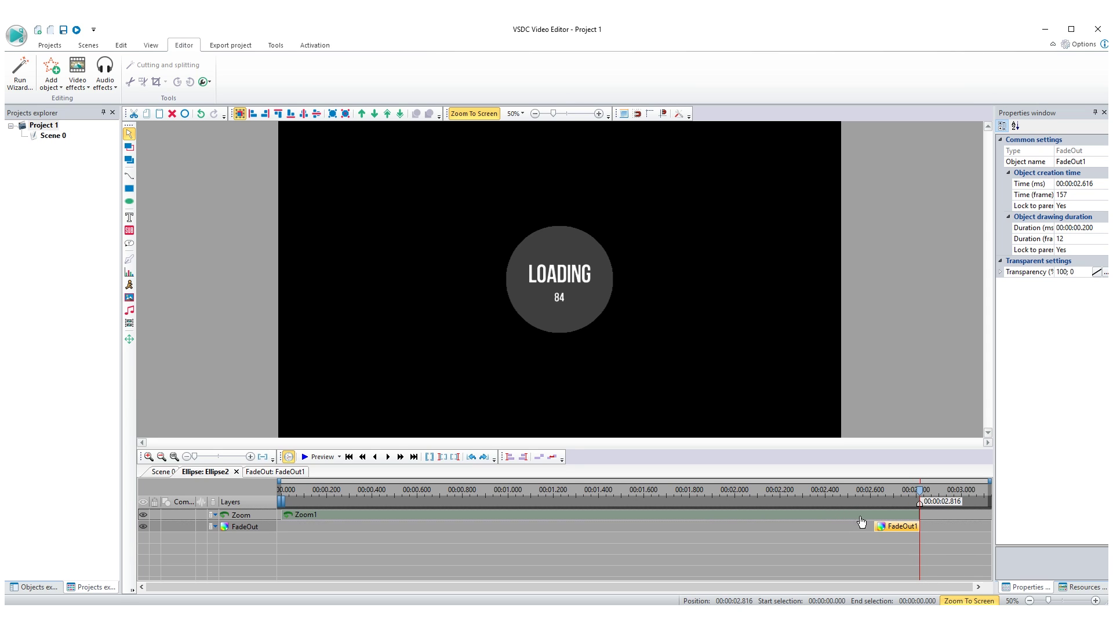
- Scrub back and forth around 00:00:02.816 to examine how the blue circle's expansion and fade-out end
click(794, 492)
key(Left)
key(Left)
key(Left)
key(Left)
key(Left)
key(Left)
key(Left)
key(Left)
key(Left)
key(Left)
key(Left)
key(Left)
key(Left)
key(Left)
key(Left)
key(Left)
key(Left)
key(Left)
key(Left)
key(Left)
key(Right)
key(Right)
key(Right)
key(Right)
key(Right)
key(Right)
key(Right)
key(Right)
key(Right)
key(Right)
key(Right)
key(Right)
key(Right)
key(Right)
key(Right)
key(Right)
key(Right)
key(Right)
key(Right)
key(Right)
key(Right)
key(Right)
key(Right)
key(Right)
key(Right)
key(Right)
key(Right)
key(Right)
key(Right)
key(Right)
- Undo the trimming of the blue circle and its zoom effect to 00:00:02.816
click(206, 115)
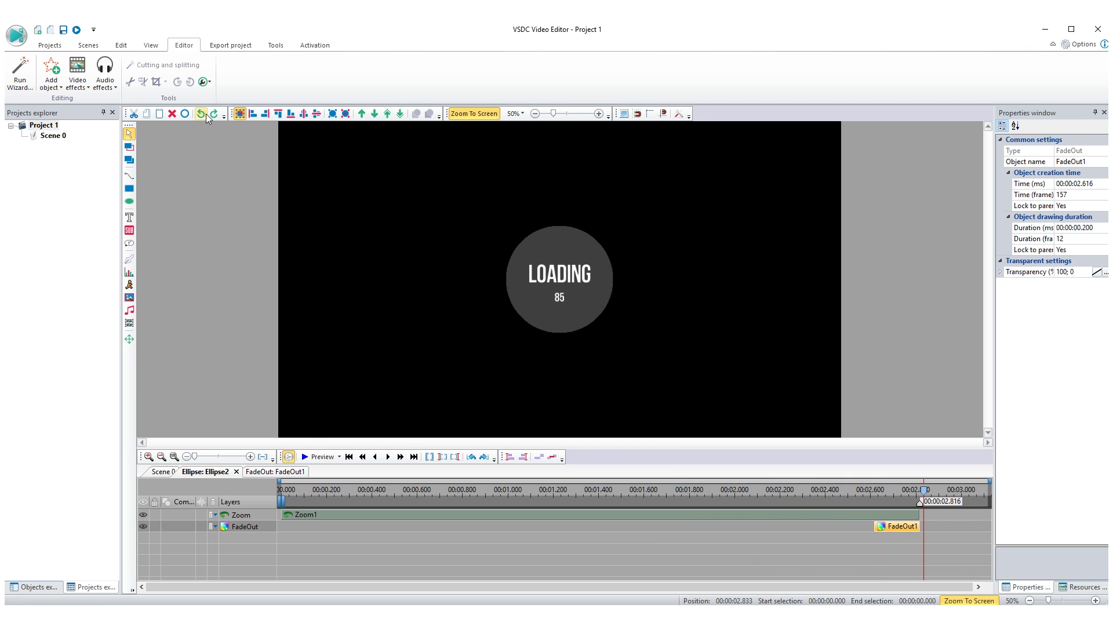
click(200, 115)
click(201, 114)
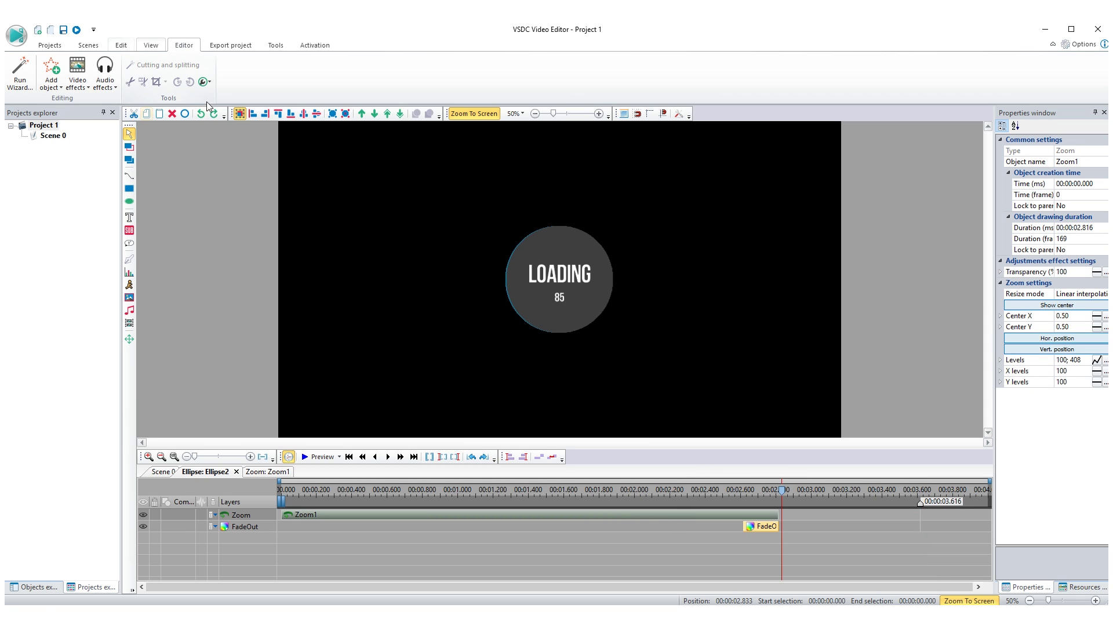
click(200, 114)
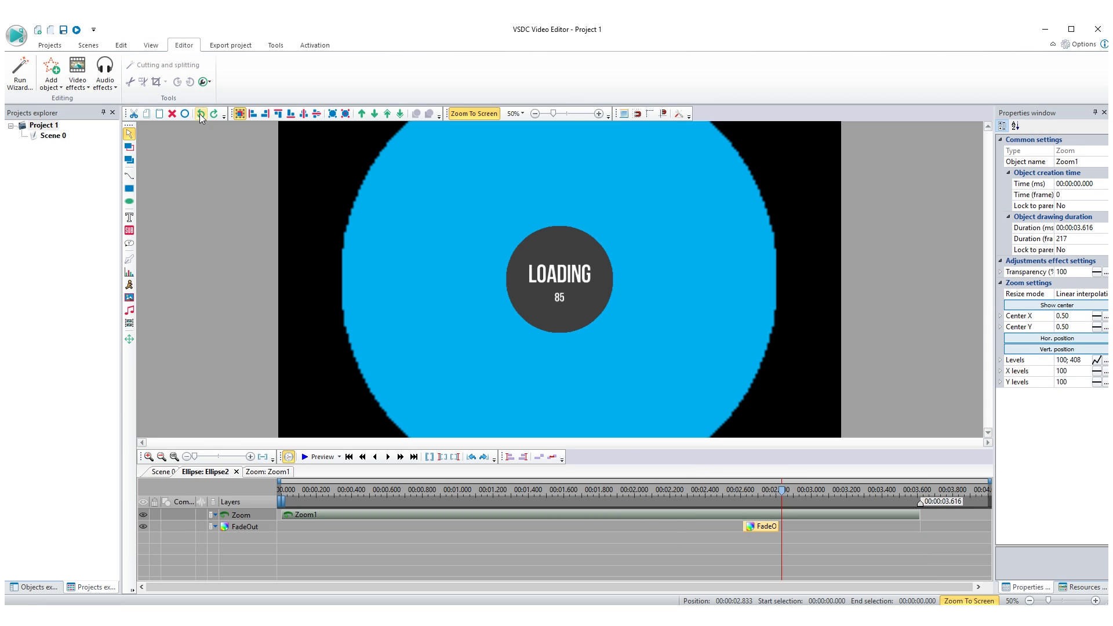
click(200, 115)
click(200, 114)
click(199, 114)
click(200, 114)
click(200, 115)
click(200, 114)
click(199, 114)
click(199, 114)
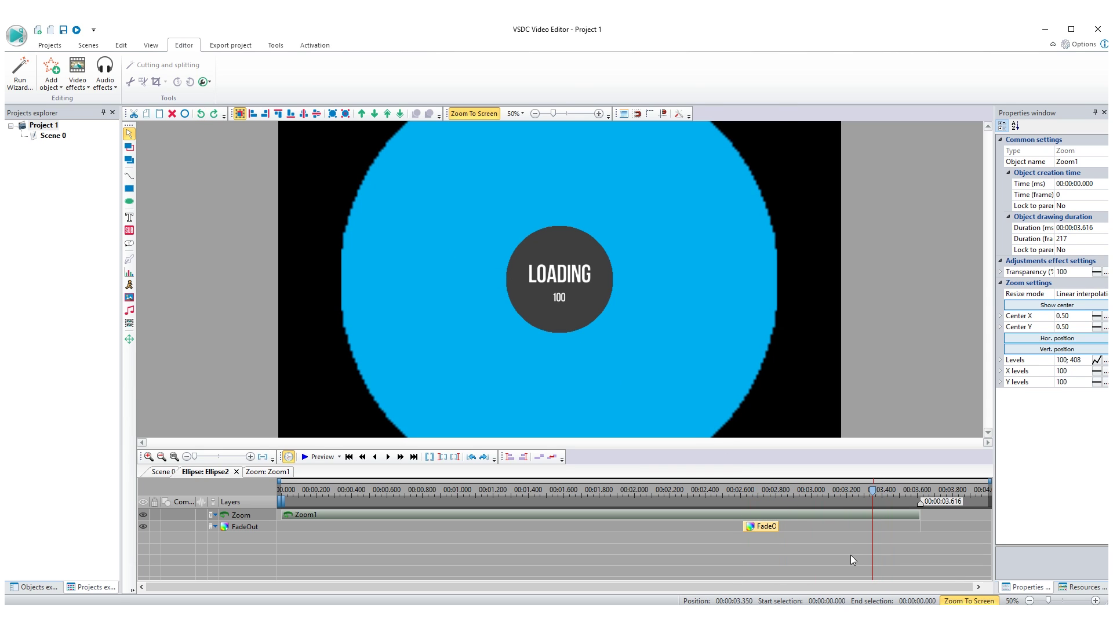
- Move the blue circle's fade-out effect to start at 00:00:03.350 and set its duration to 00:00:00.266
drag(775, 527, 897, 532)
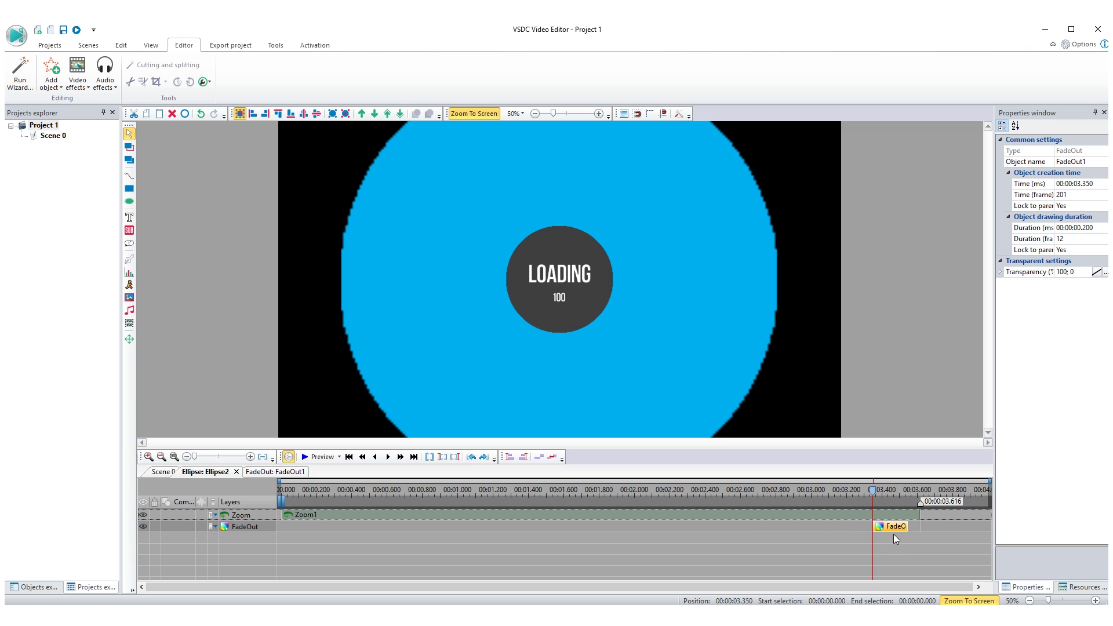
key(Left)
key(Left)
key(Left)
key(Left)
key(Left)
key(Left)
key(Left)
key(Left)
key(Left)
key(Left)
key(Left)
key(Left)
key(Left)
key(Left)
key(Left)
key(Left)
key(Left)
key(Left)
key(Left)
key(Left)
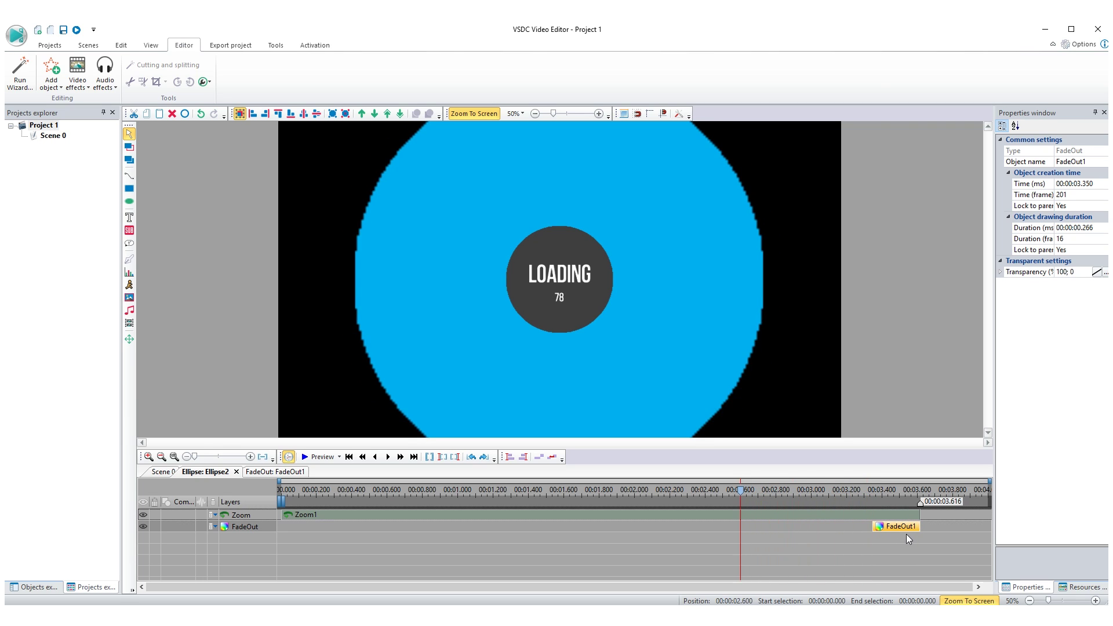
- Open the blue circle's zoom Levels graph and place the timeline cursor at 00:00:03.333
click(895, 516)
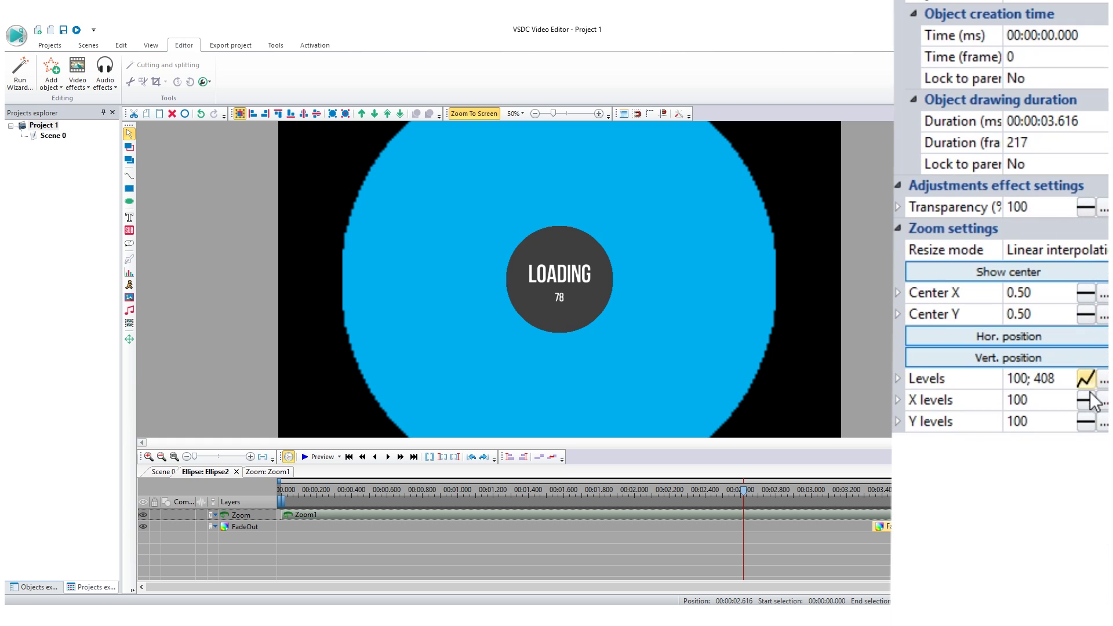
click(1097, 360)
key(Left)
key(Left)
key(Left)
key(Left)
key(Right)
key(Right)
key(Right)
key(Right)
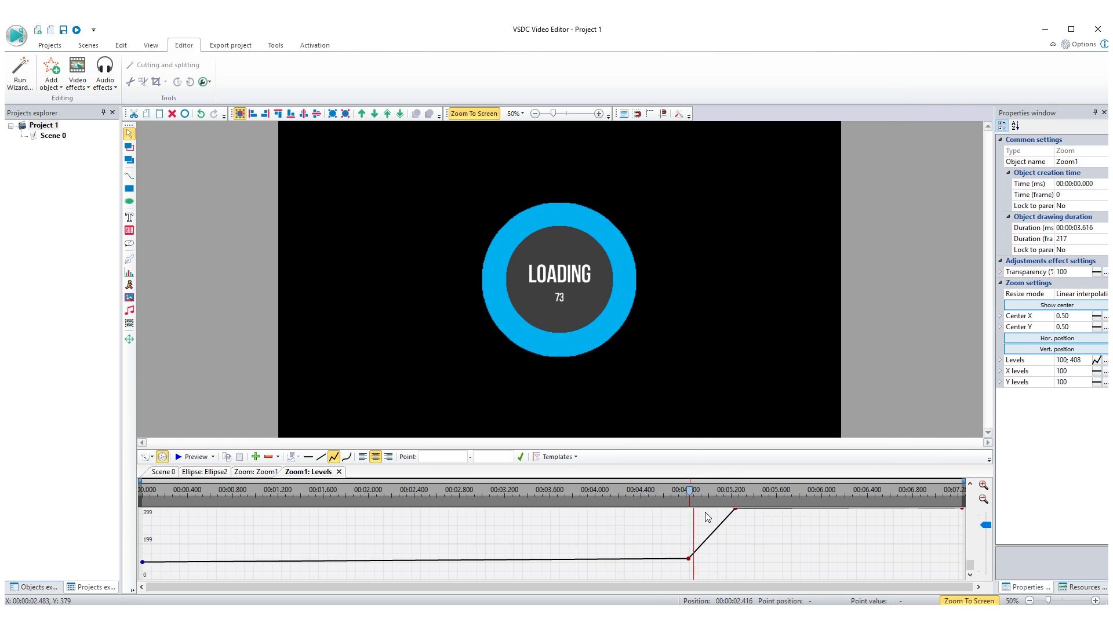
key(Right)
key(Right)
key(Right)
key(Right)
key(Right)
key(Right)
key(Right)
key(Right)
key(Right)
key(Right)
key(Right)
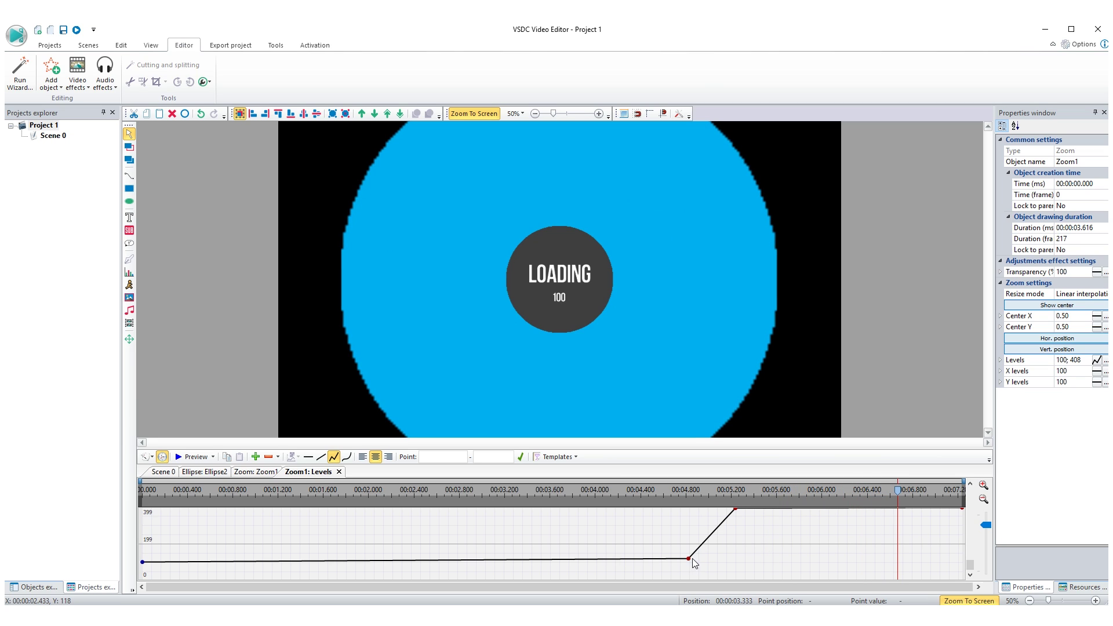
- Move the start point of the steep zoom rise to 00:00:03.333 and its peak point close to the effect's end
drag(737, 512, 947, 511)
drag(690, 561, 899, 560)
scroll(899, 501, up, 14)
scroll(899, 501, down, 5)
scroll(900, 501, down, 20)
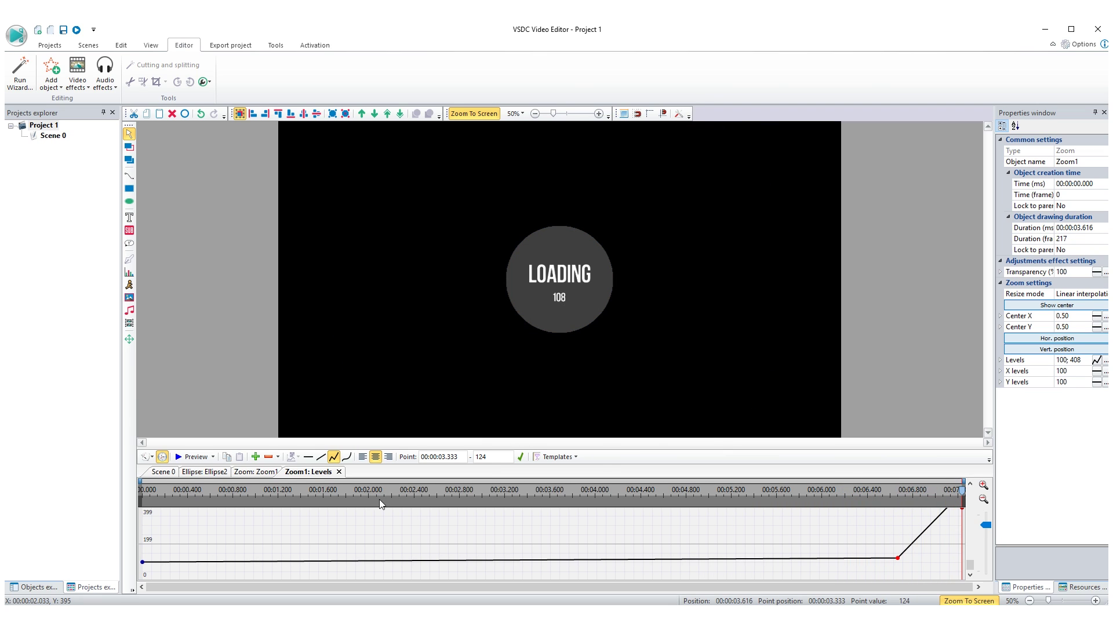
- Return to the main scene and scrub past 00:00:03.333 to examine the blue ring's delayed expansion and fade-out
click(339, 471)
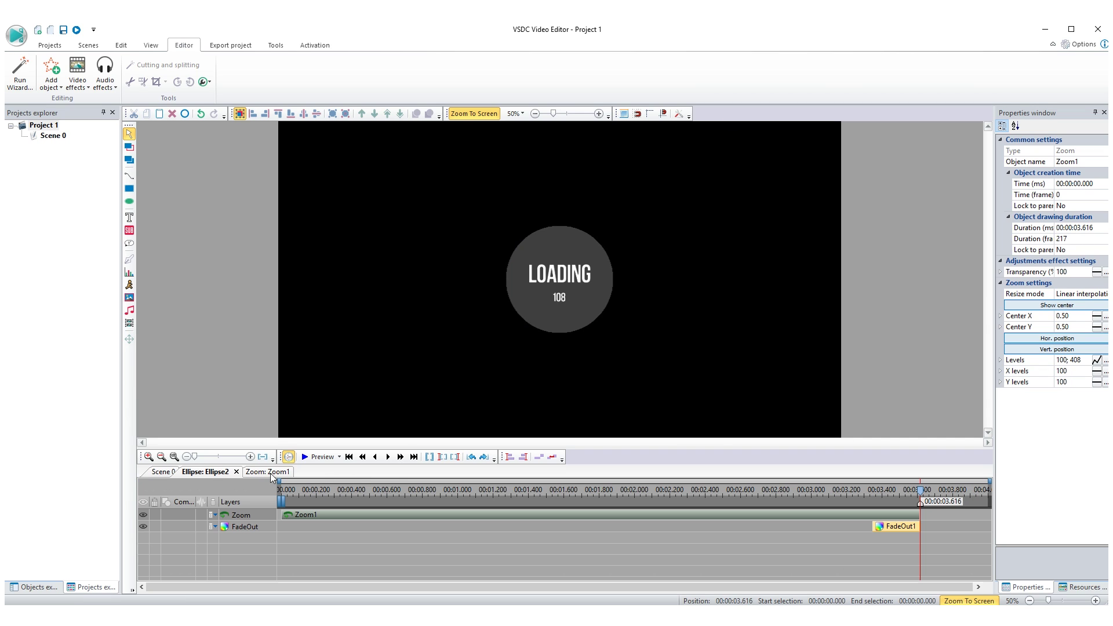
click(238, 472)
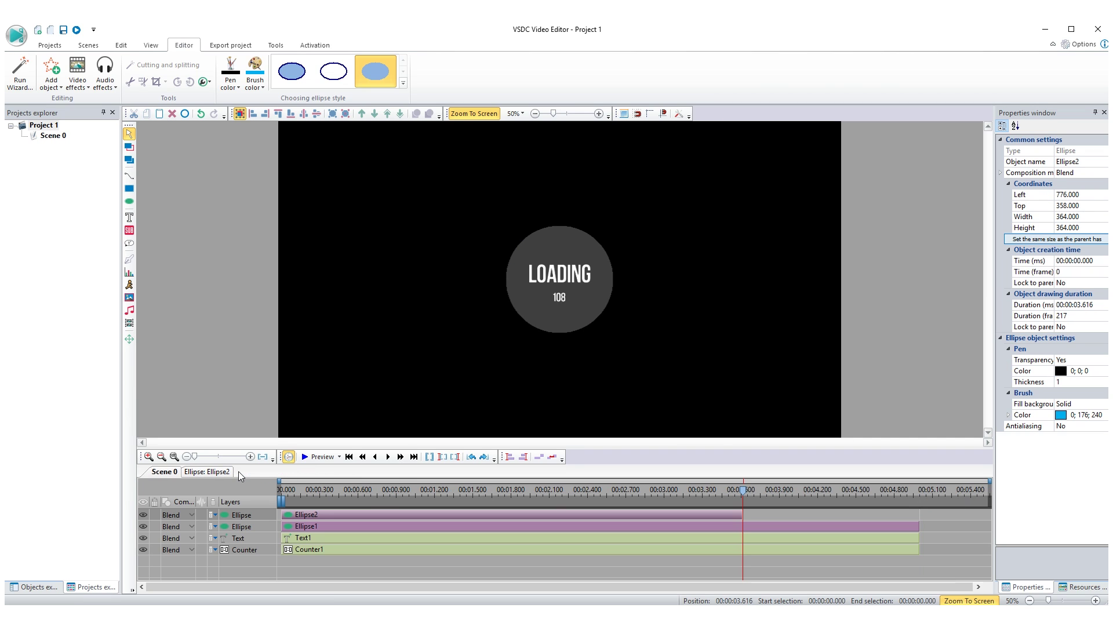
click(219, 472)
click(236, 472)
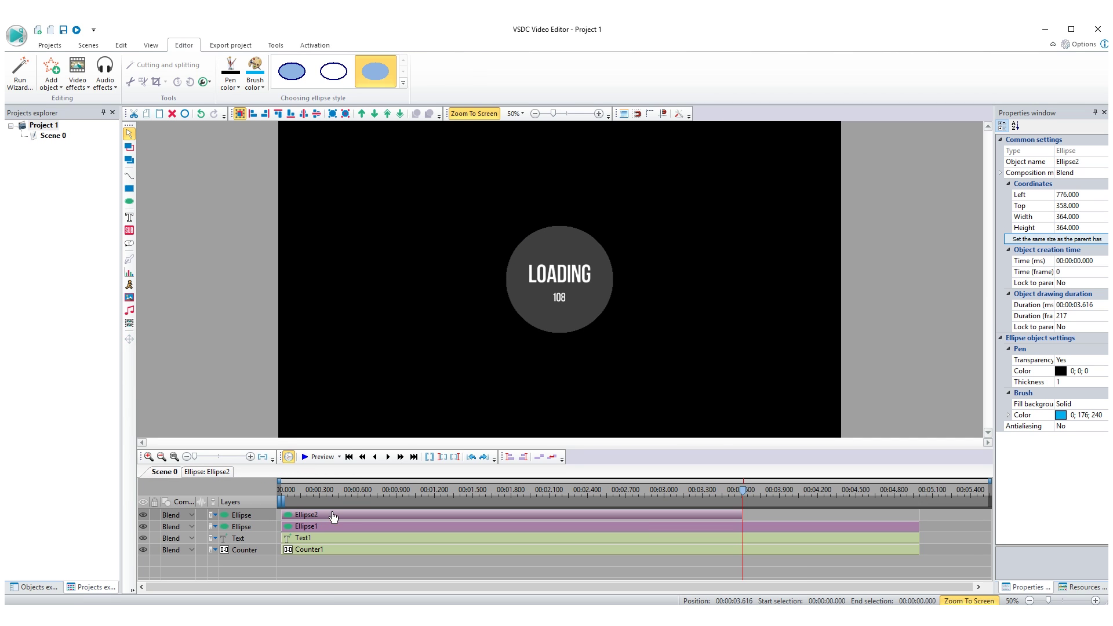
key(Left)
key(Left)
key(Left)
key(Left)
key(Left)
key(Left)
key(Left)
key(Left)
key(Left)
key(Left)
key(Left)
key(Left)
key(Left)
key(Left)
key(Left)
key(Left)
key(Left)
key(Left)
key(Left)
key(Left)
key(Right)
key(Right)
key(Right)
key(Right)
key(Right)
key(Right)
key(Right)
key(Right)
key(Right)
key(Right)
key(Right)
key(Right)
key(Right)
key(Right)
key(Right)
key(Right)
key(Right)
key(Right)
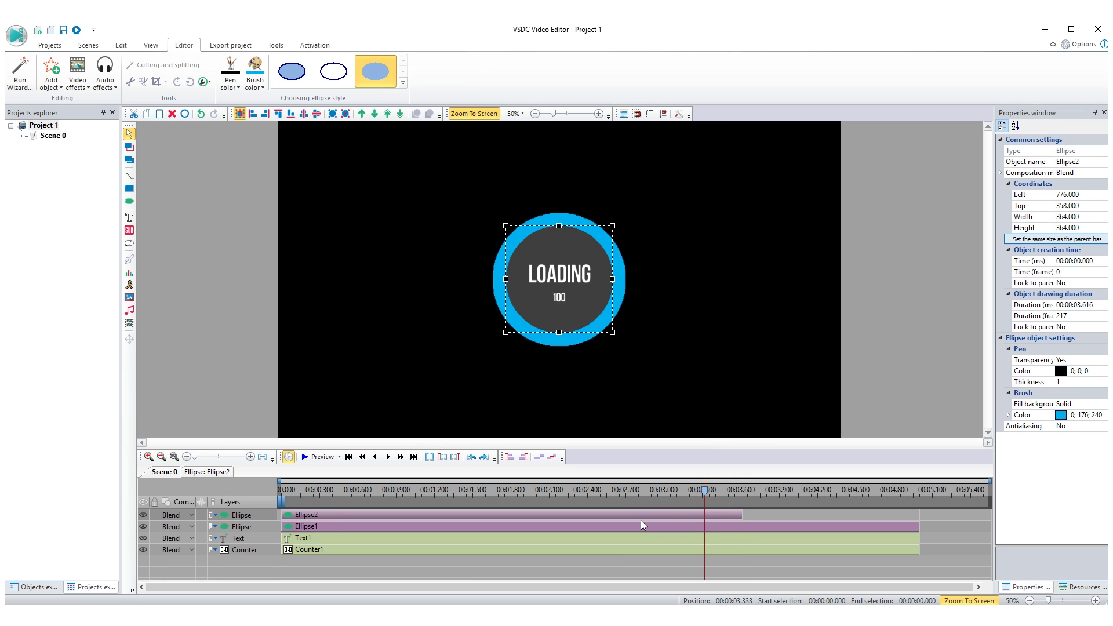
key(Right)
key(Right)
key(Right)
key(Right)
key(Right)
key(Right)
key(Right)
key(Right)
key(Right)
key(Right)
key(Right)
key(Right)
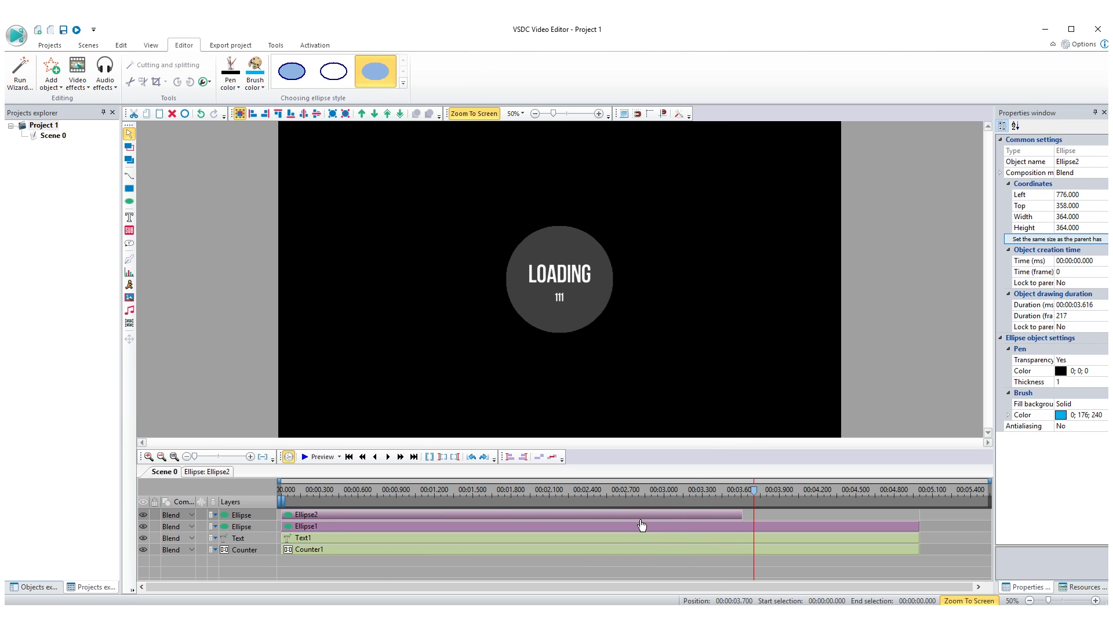
- Shorten the LOADING text and the counter to 00:00:03.616, matching the end of the blue circle
click(743, 531)
click(747, 540)
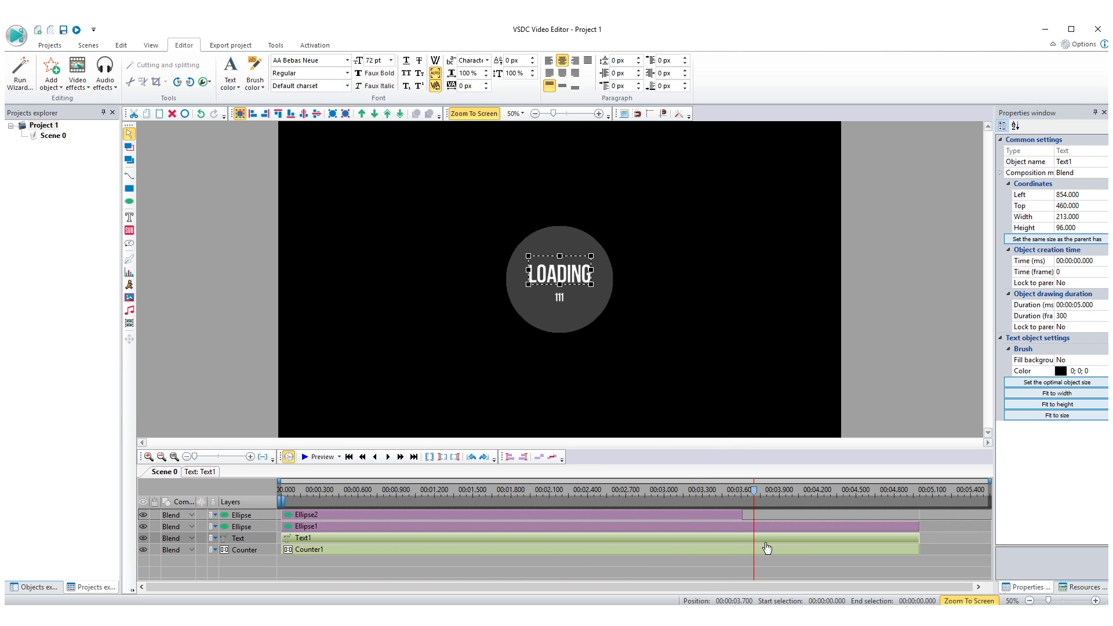
key(Left)
key(Left)
key(Left)
key(Left)
key(Left)
drag(921, 543, 756, 554)
click(756, 551)
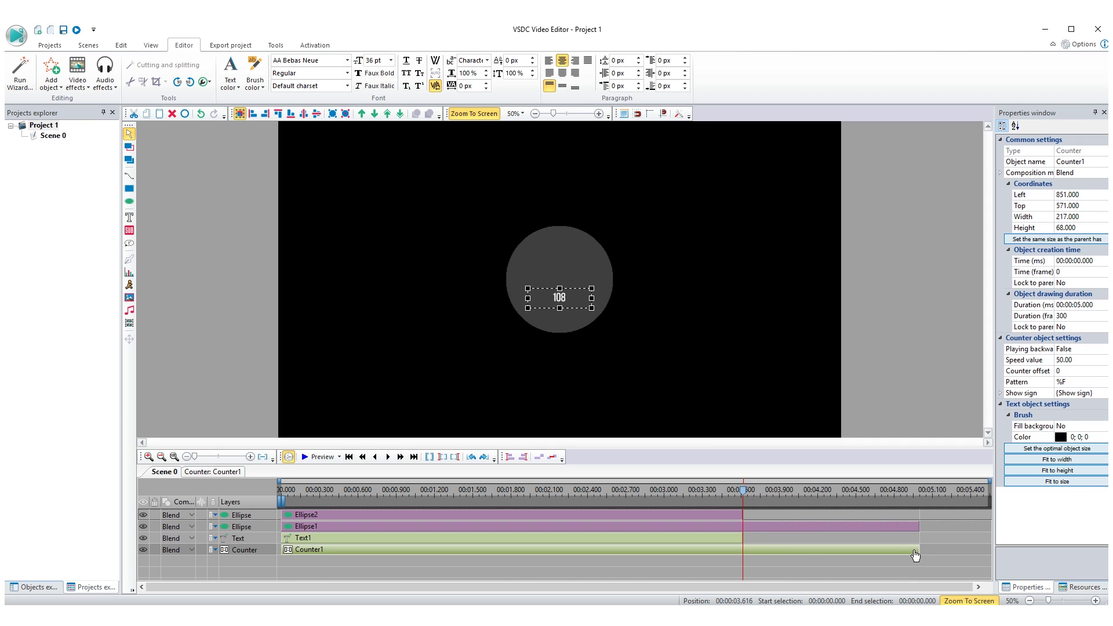
drag(919, 552, 744, 555)
key(Left)
key(Left)
key(Left)
key(Left)
key(Left)
key(Left)
key(Left)
key(Left)
key(Left)
key(Left)
key(Left)
key(Left)
key(Left)
key(Left)
key(Left)
key(Left)
key(Left)
key(Left)
key(Left)
key(Left)
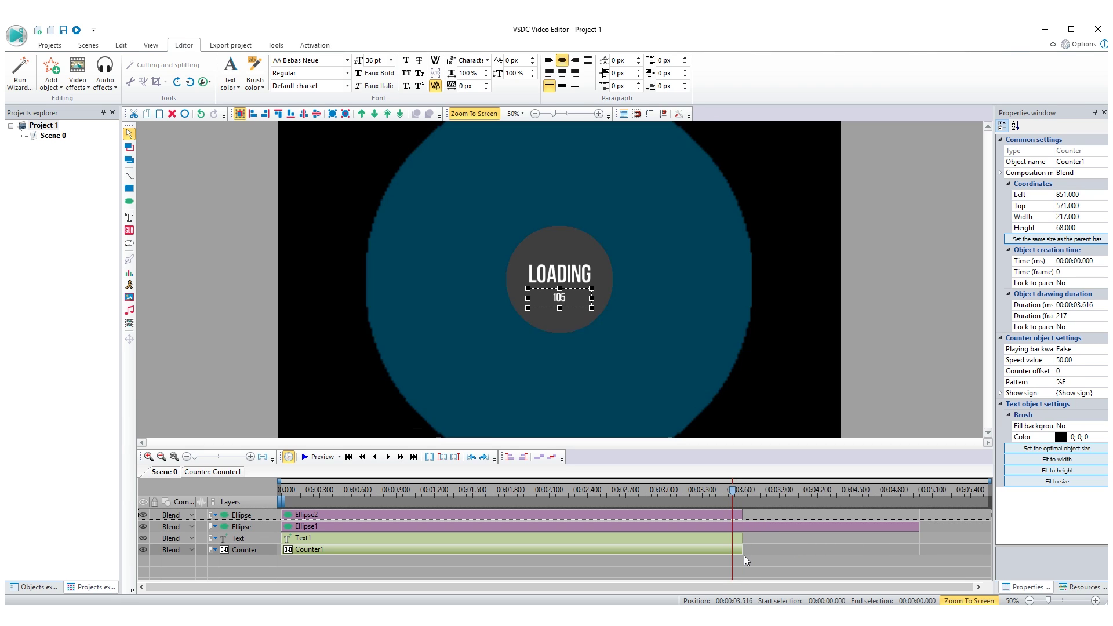
key(Right)
- Open the LOADING text's own timeline and add a Fade out transparency effect to it
double_click(730, 541)
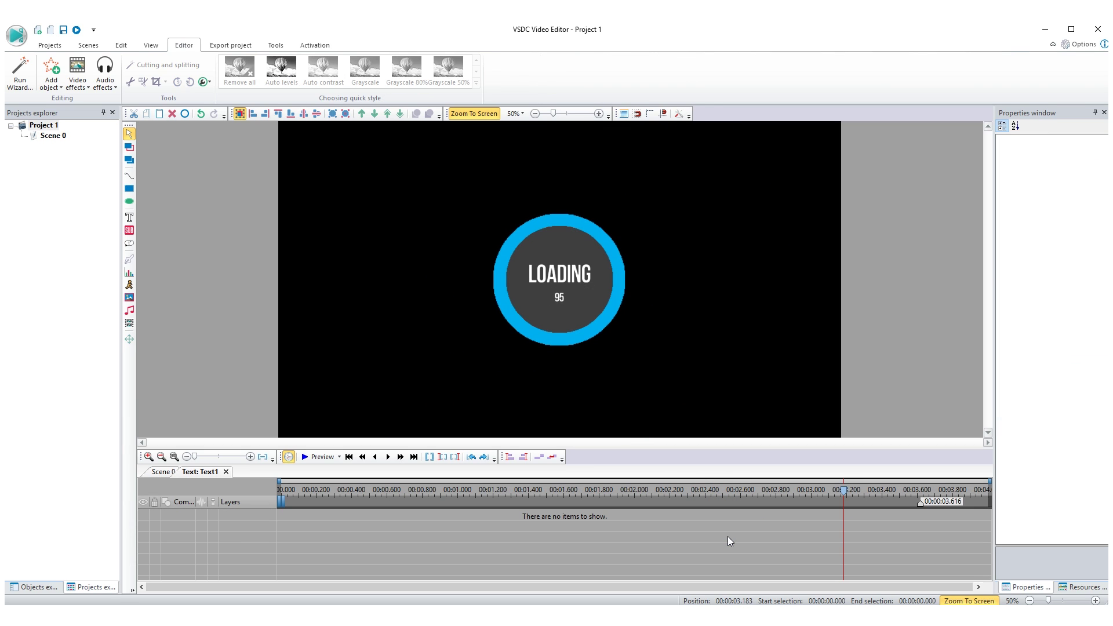
click(77, 75)
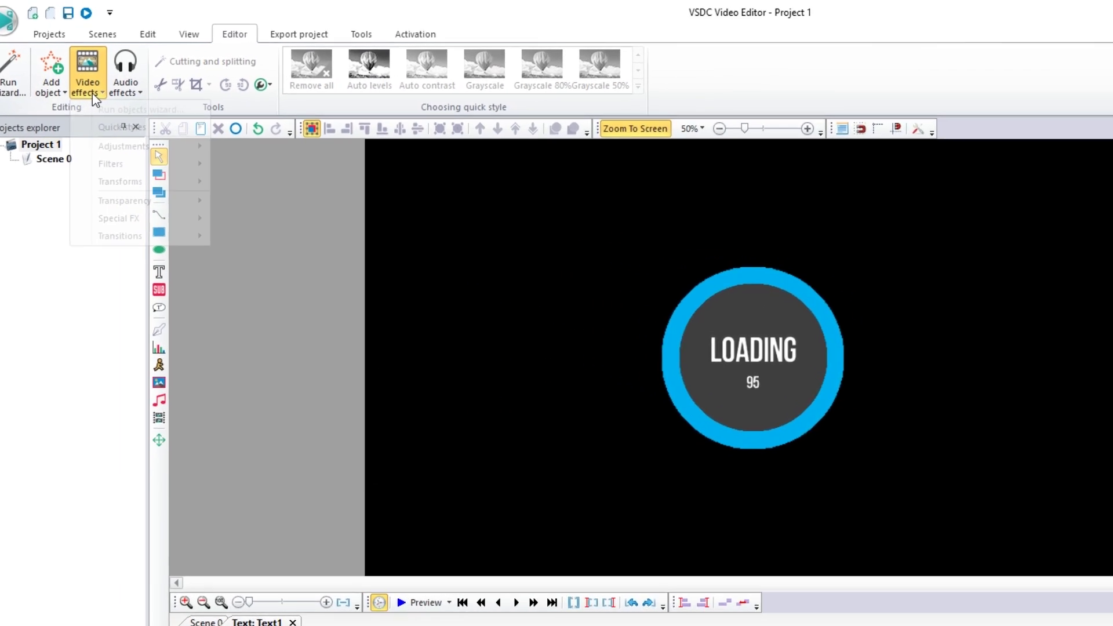
mouse_move(119, 167)
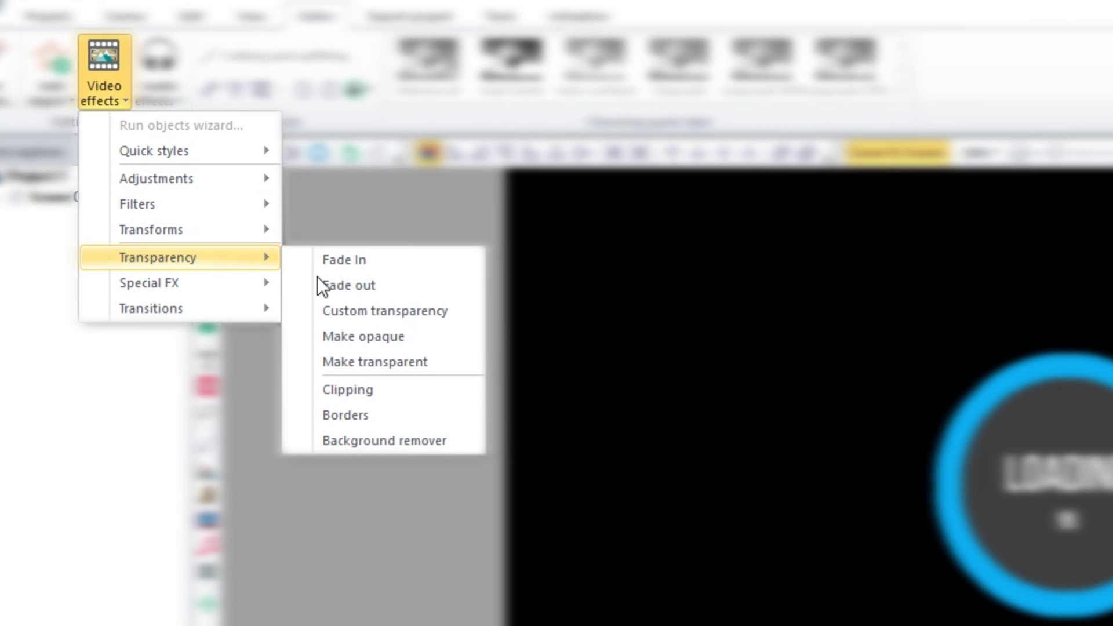
click(341, 283)
click(666, 375)
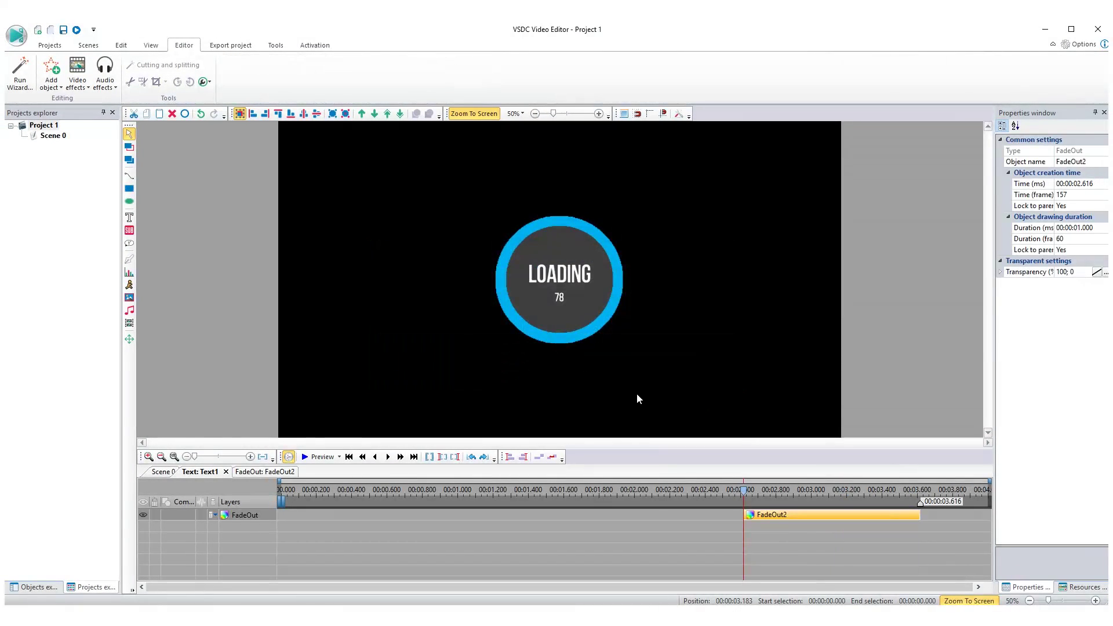
- Shorten the LOADING text's fade-out to start at 00:00:03.316 with a duration of 00:00:00.300, and return to the main scene
key(space)
key(Right)
key(Right)
key(Right)
key(Right)
key(Right)
key(Right)
key(Right)
key(Right)
key(Right)
key(Left)
key(Left)
key(Left)
key(Left)
key(Left)
key(Right)
key(Right)
key(Right)
key(Right)
key(Right)
key(Right)
key(Right)
key(Right)
key(Left)
key(Left)
key(Left)
key(Left)
key(Left)
key(Left)
key(Left)
key(Left)
key(Left)
key(Left)
key(Left)
key(Left)
key(Left)
key(Left)
key(Left)
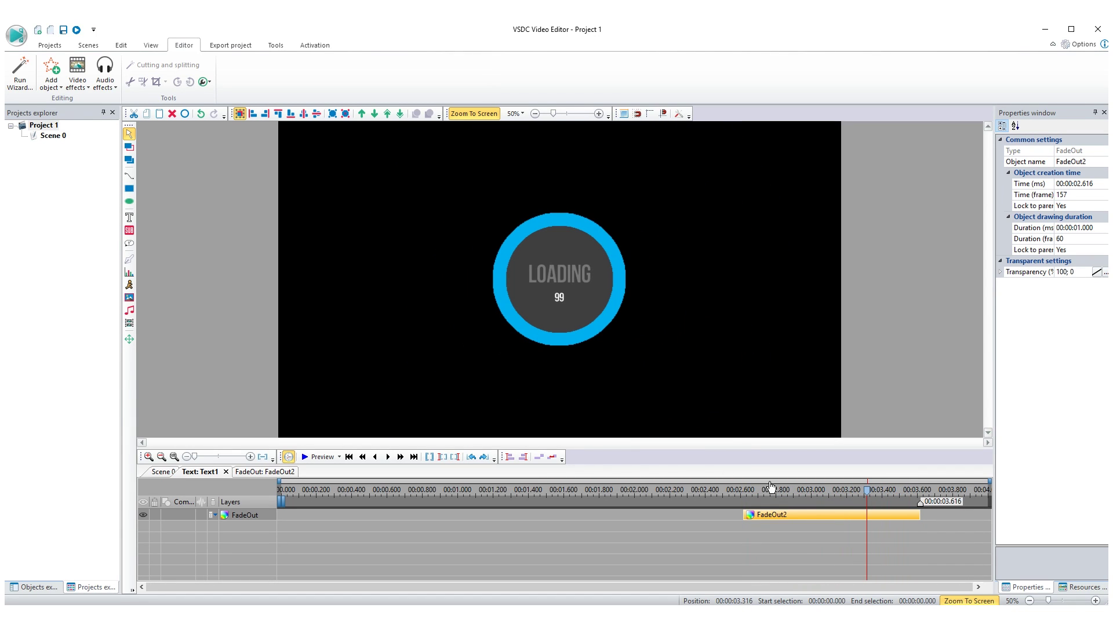
drag(744, 515, 860, 514)
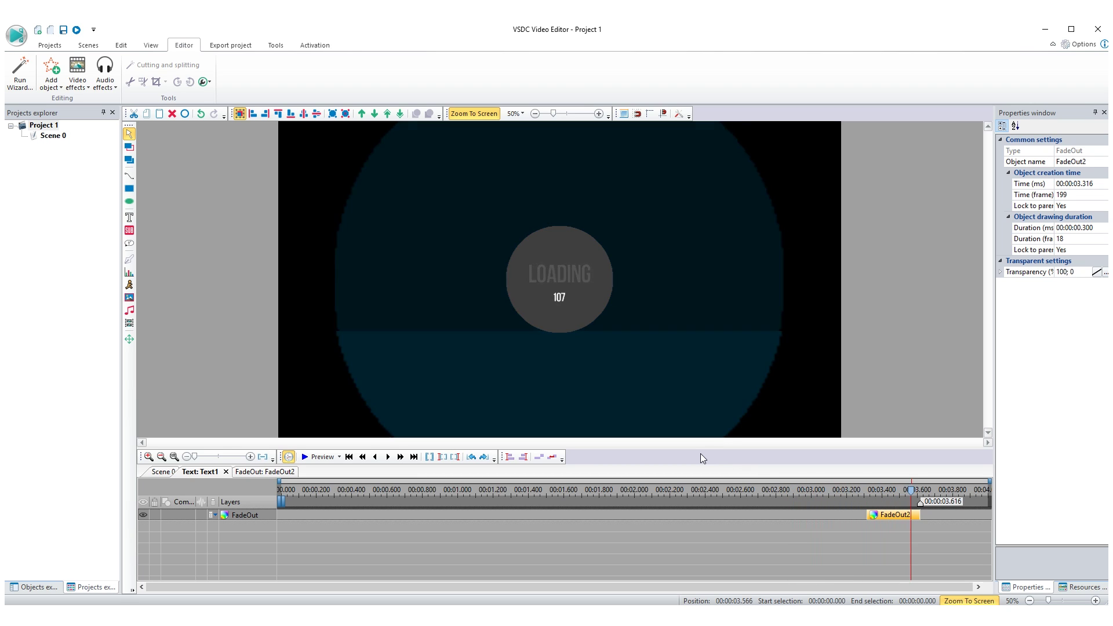
click(388, 457)
click(376, 457)
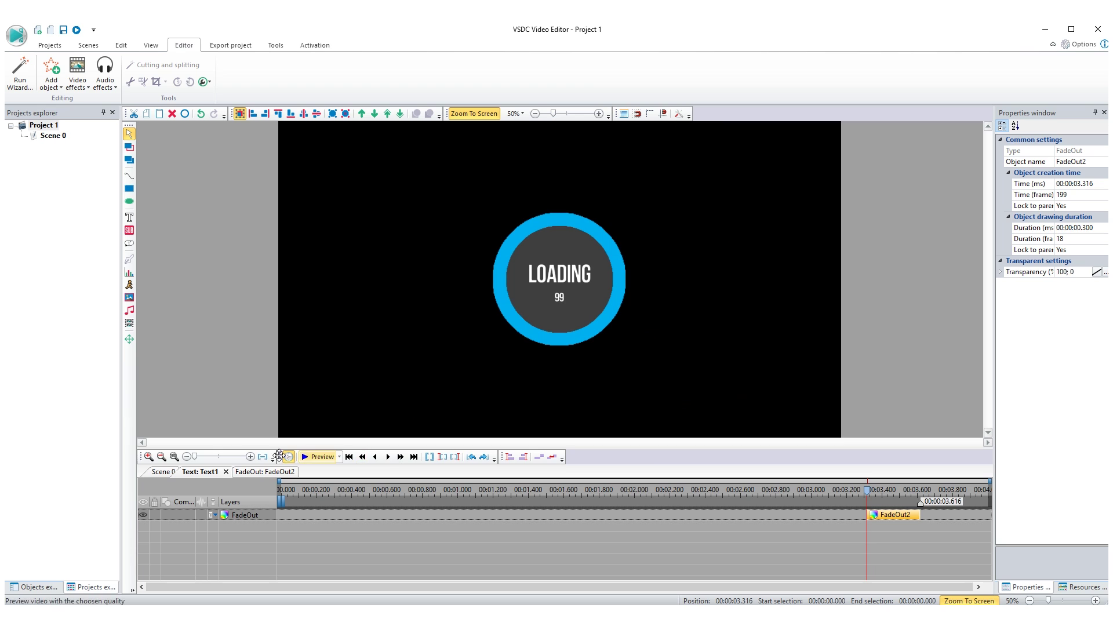
click(225, 472)
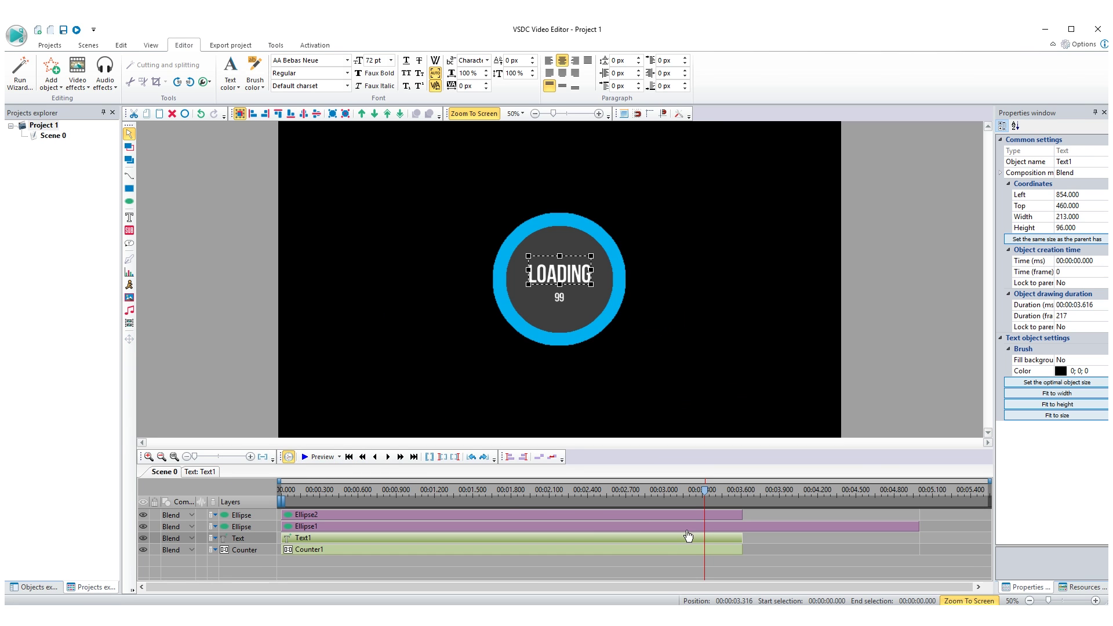
- Open the counter's own timeline and add a Fade out transparency effect to it
double_click(678, 551)
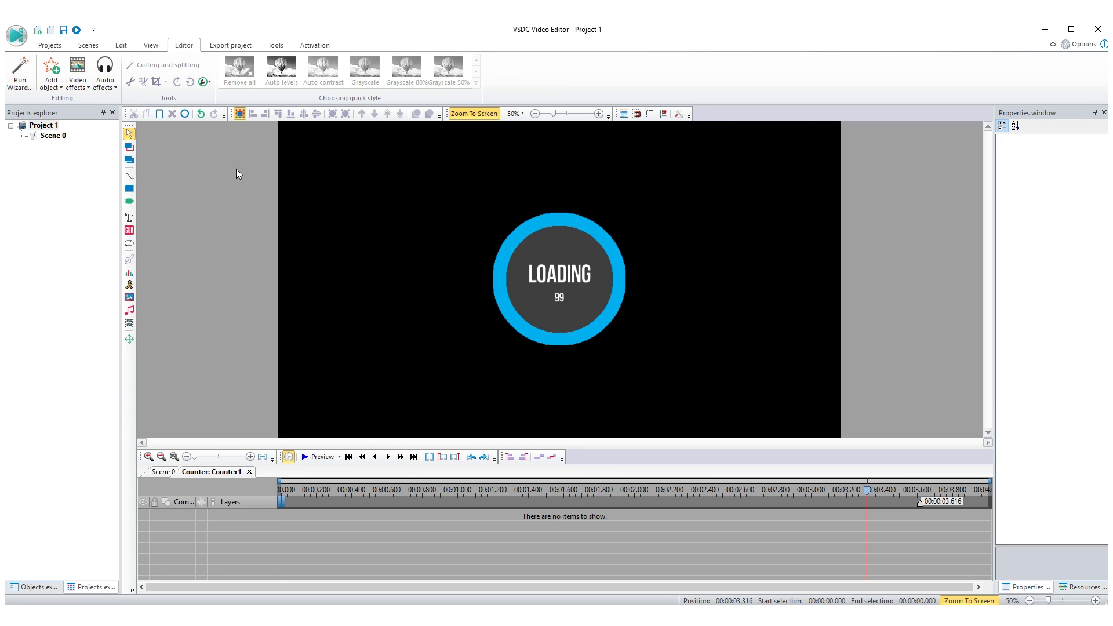
click(86, 88)
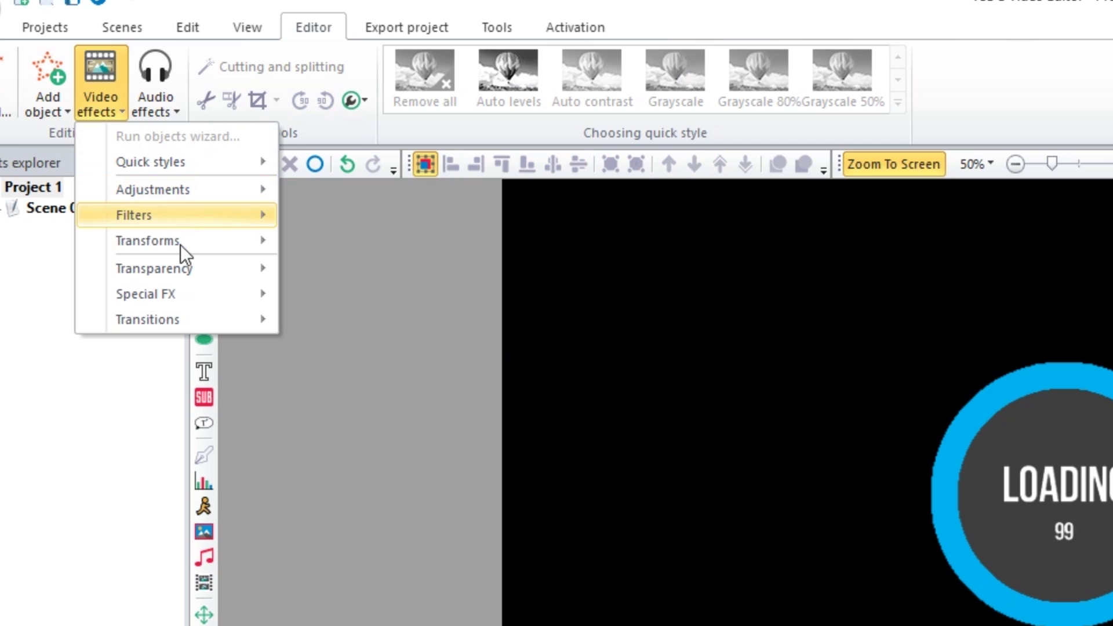
mouse_move(123, 165)
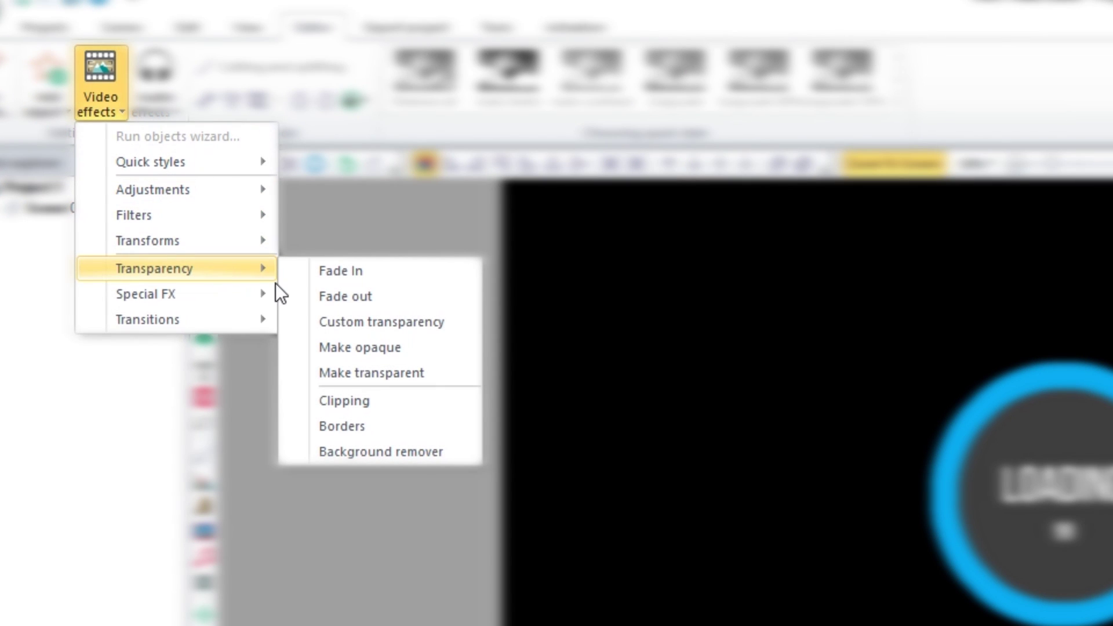
click(377, 297)
key(Return)
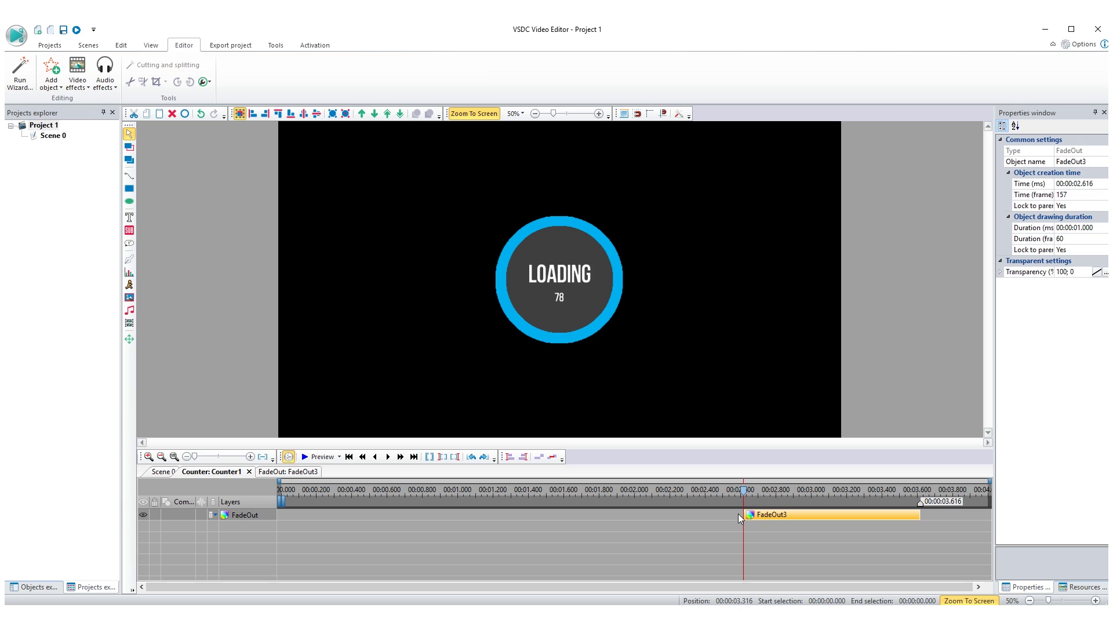
- Shorten the counter's fade-out to start at 00:00:03.350 with a duration of 00:00:00.266, and return to the main scene
key(space)
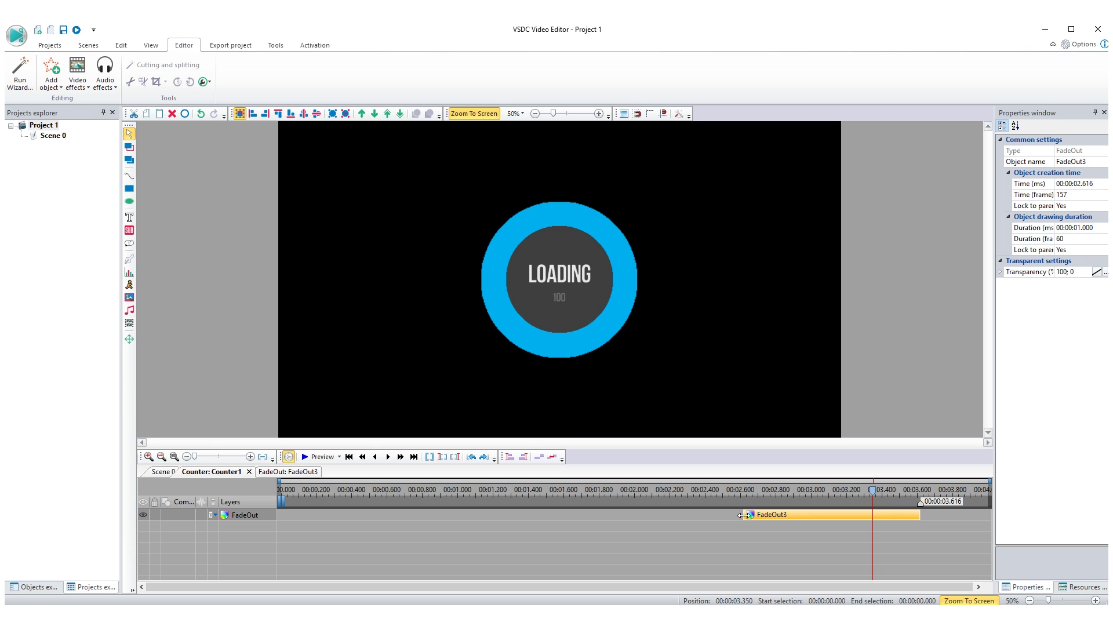
drag(743, 516, 871, 519)
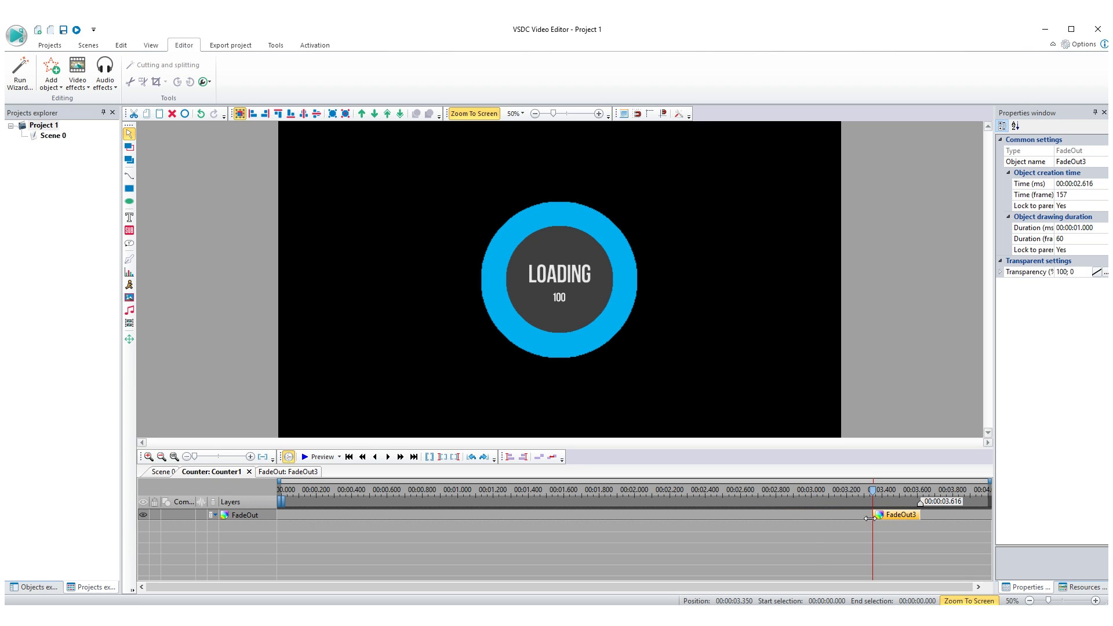
key(Right)
key(Right)
key(Right)
key(Right)
key(Right)
key(Right)
key(Right)
key(Right)
key(Right)
key(Right)
key(Right)
key(Right)
key(Right)
key(Right)
key(Right)
key(Right)
key(Right)
key(Right)
key(Left)
key(Left)
key(Left)
key(Left)
key(Left)
key(Left)
key(Left)
key(Left)
key(Left)
key(Left)
key(Left)
key(Left)
key(Left)
key(Left)
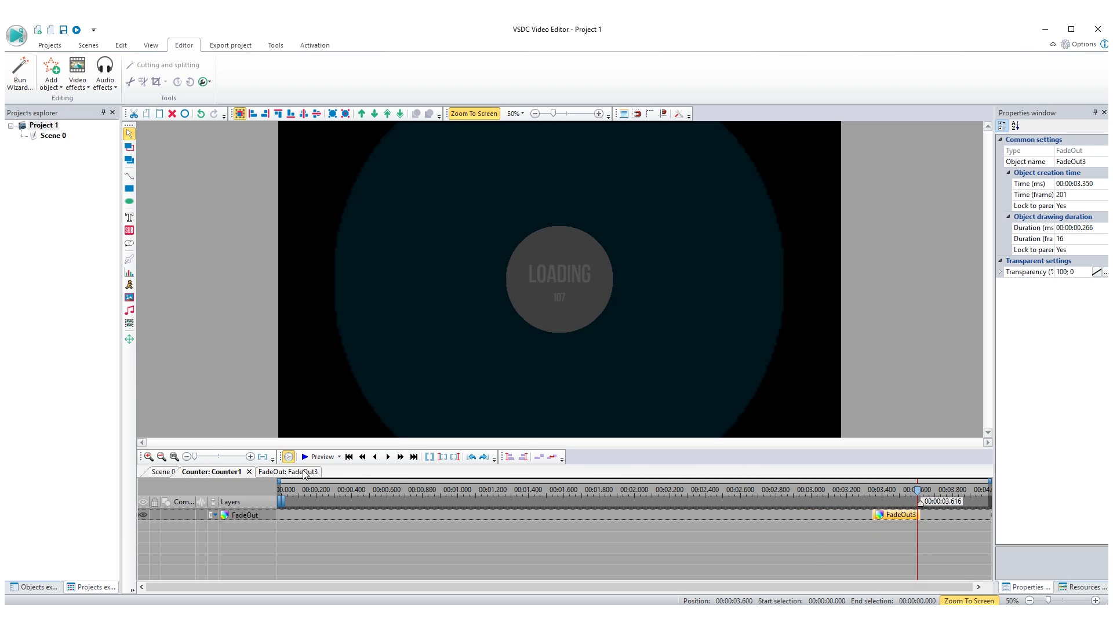
click(249, 473)
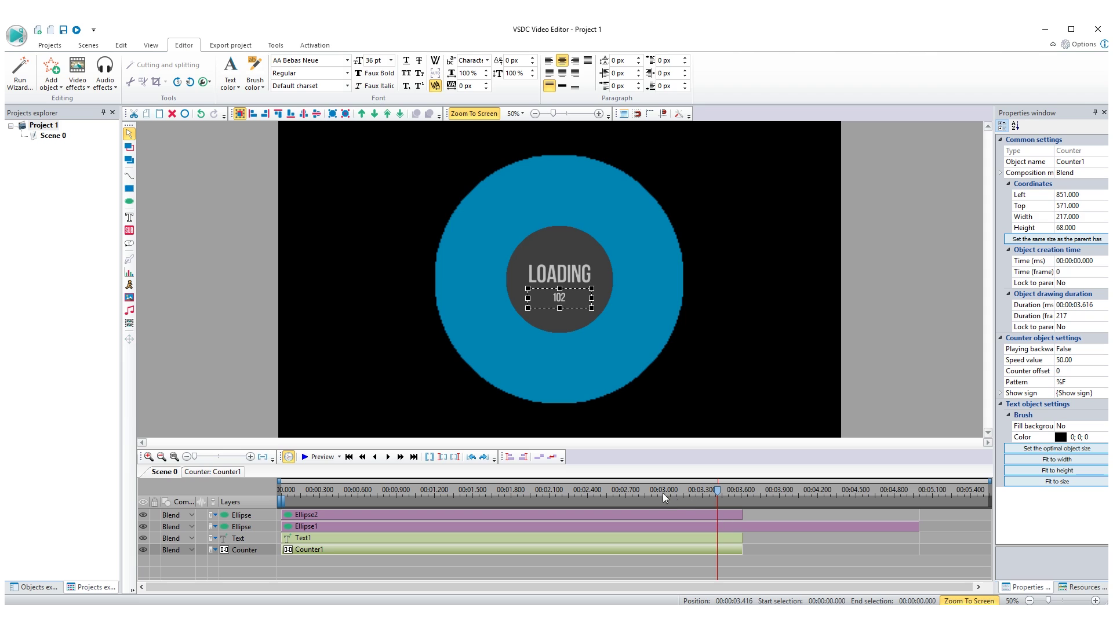
- Scrub the main scene's final section to examine how the title, counter and blue ring fade out together
click(637, 491)
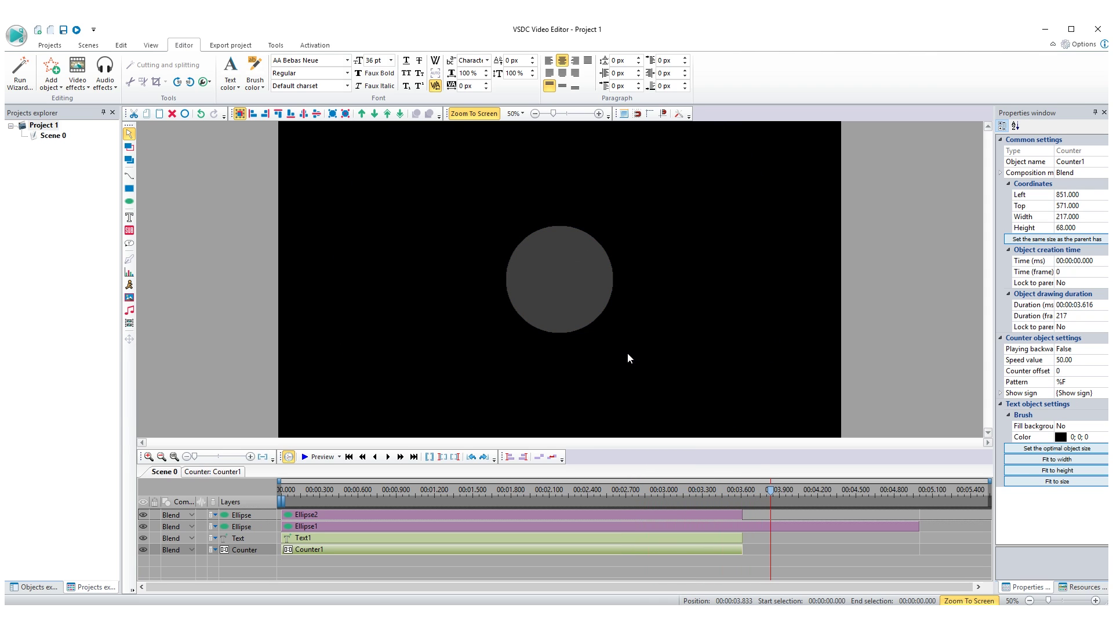
key(Left)
key(Left)
key(Left)
key(Left)
key(Left)
key(Left)
key(Left)
key(Left)
key(Left)
key(Left)
key(Left)
key(Left)
key(Left)
key(Left)
key(Left)
key(Left)
key(Left)
key(Left)
key(Left)
key(Left)
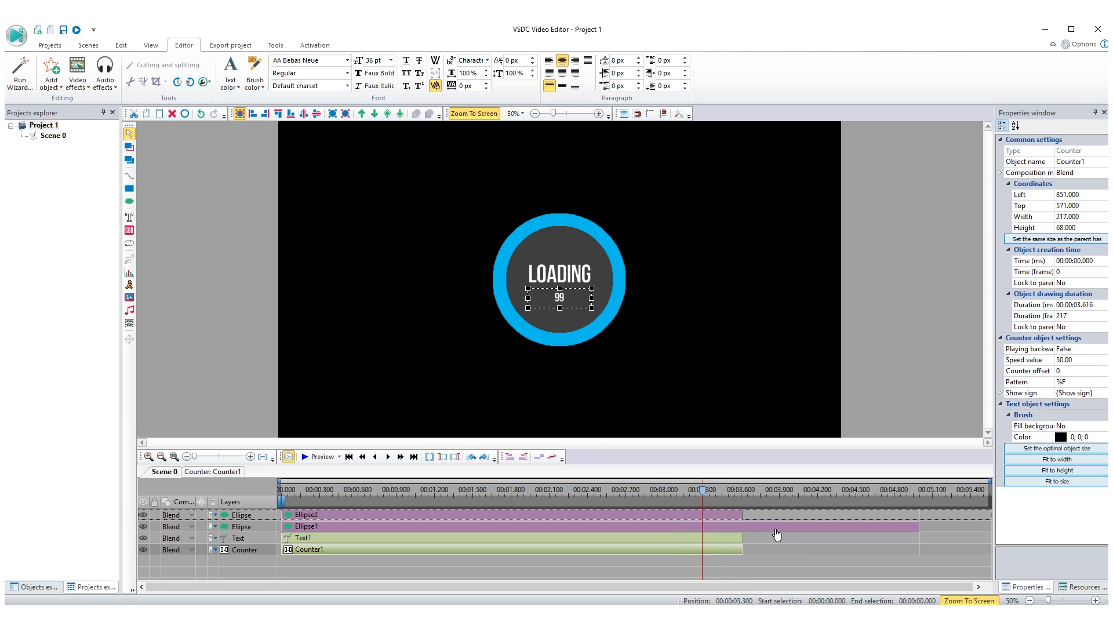
- Shorten the dark grey inner ellipse's drawing duration to 00:00:03.616, matching the end of the other layers
click(777, 529)
drag(919, 526, 745, 532)
drag(919, 526, 918, 527)
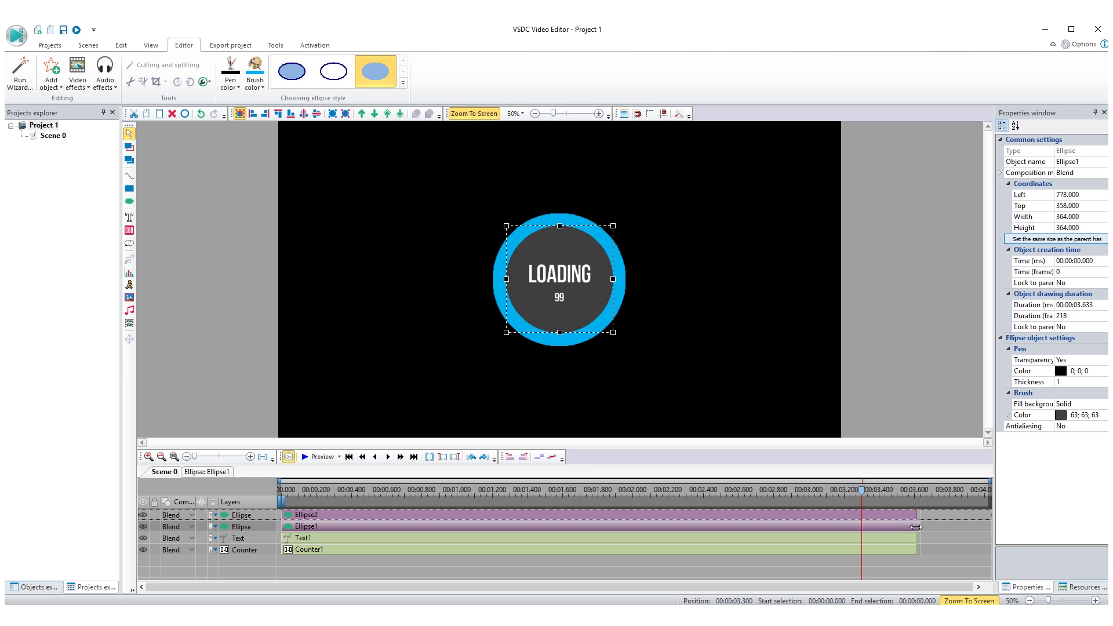
drag(914, 528, 918, 528)
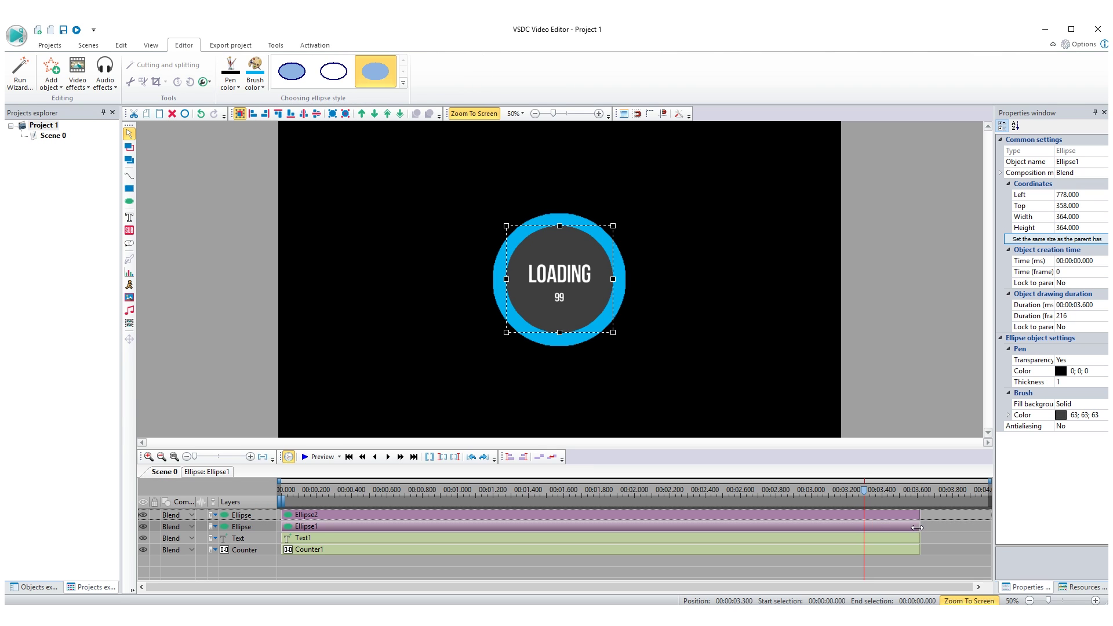
- Open the dark grey ellipse's own timeline and add a Fade out transparency effect ending at the scene end
double_click(911, 529)
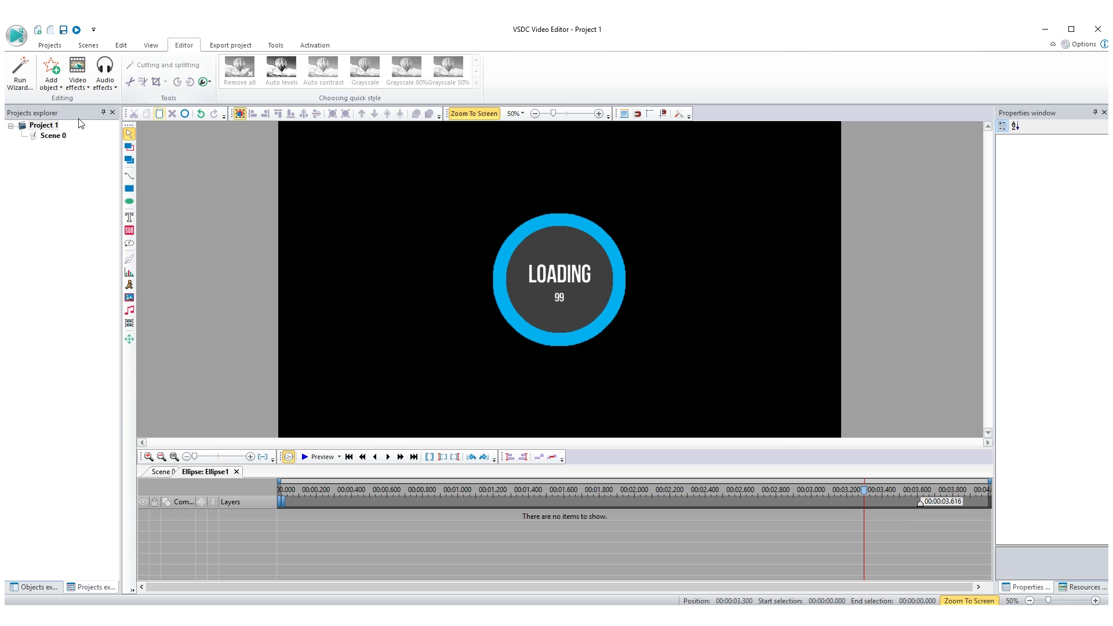
click(81, 89)
mouse_move(104, 167)
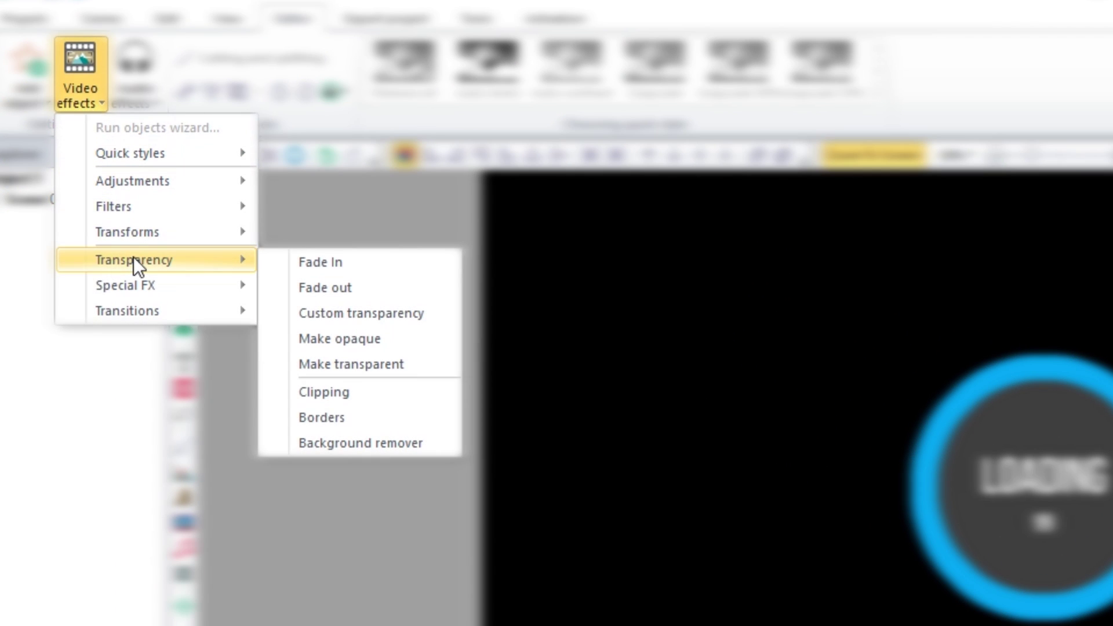
click(325, 287)
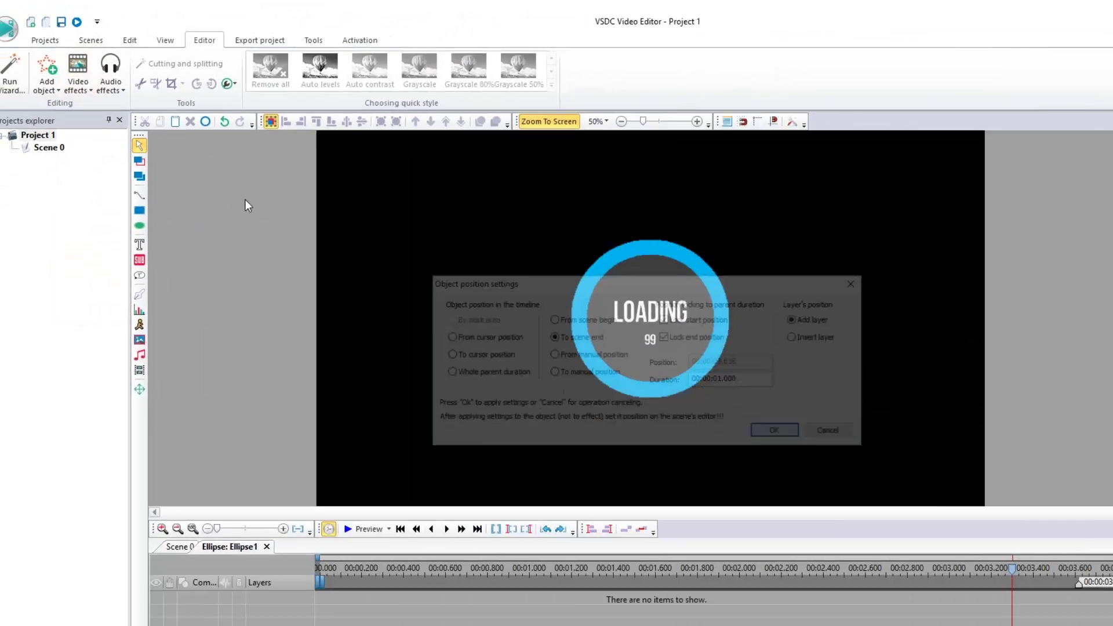
key(Return)
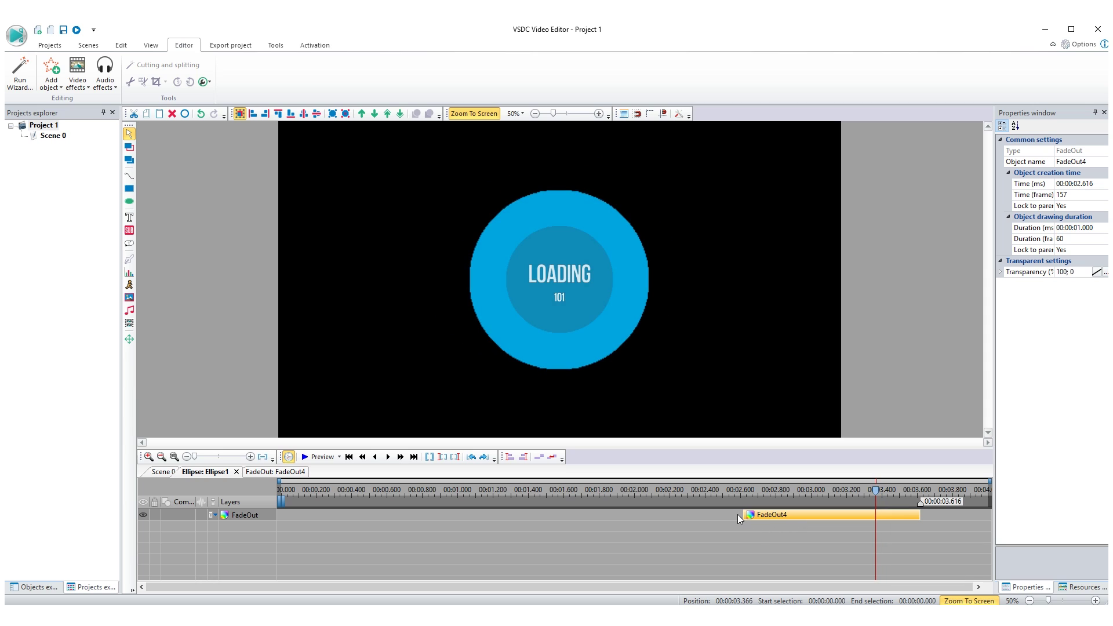
- Shorten the grey ellipse's fade-out to start at 00:00:03.366 with a duration of 00:00:00.250, and return to the main scene
drag(747, 517, 873, 517)
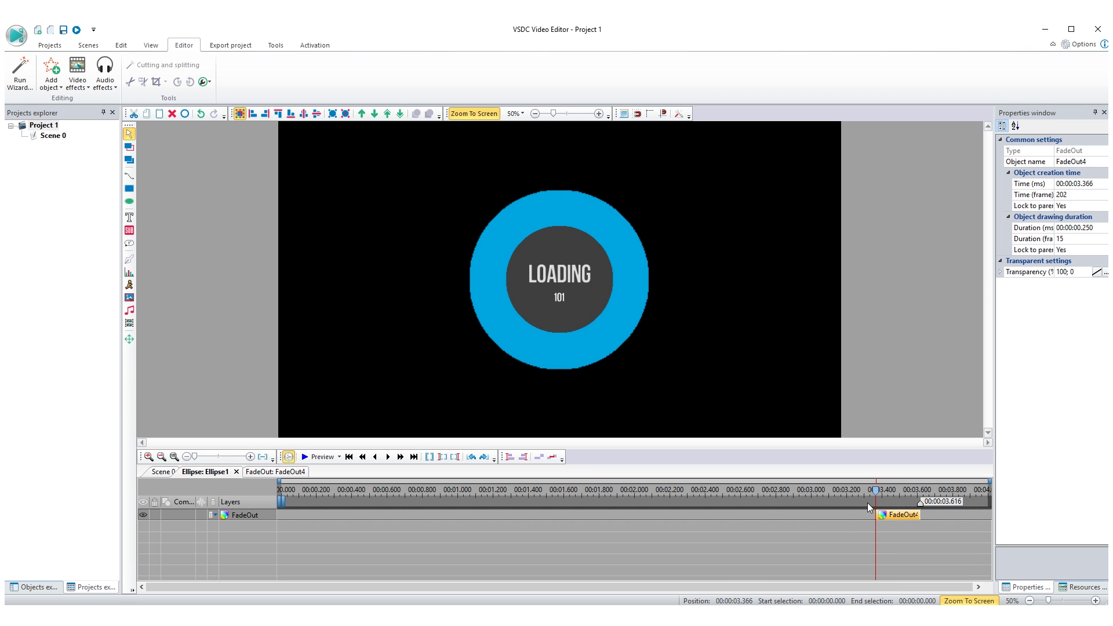
click(848, 498)
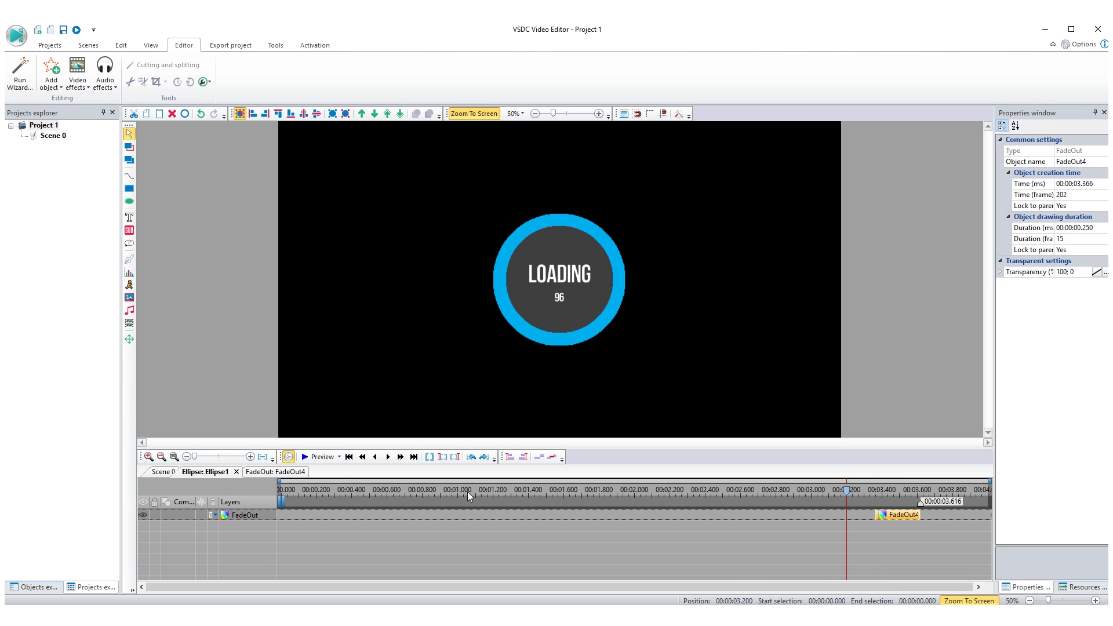
click(162, 472)
- Play the end of the main scene, and step backward through the animation to examine the ring, title and counter
click(730, 493)
key(space)
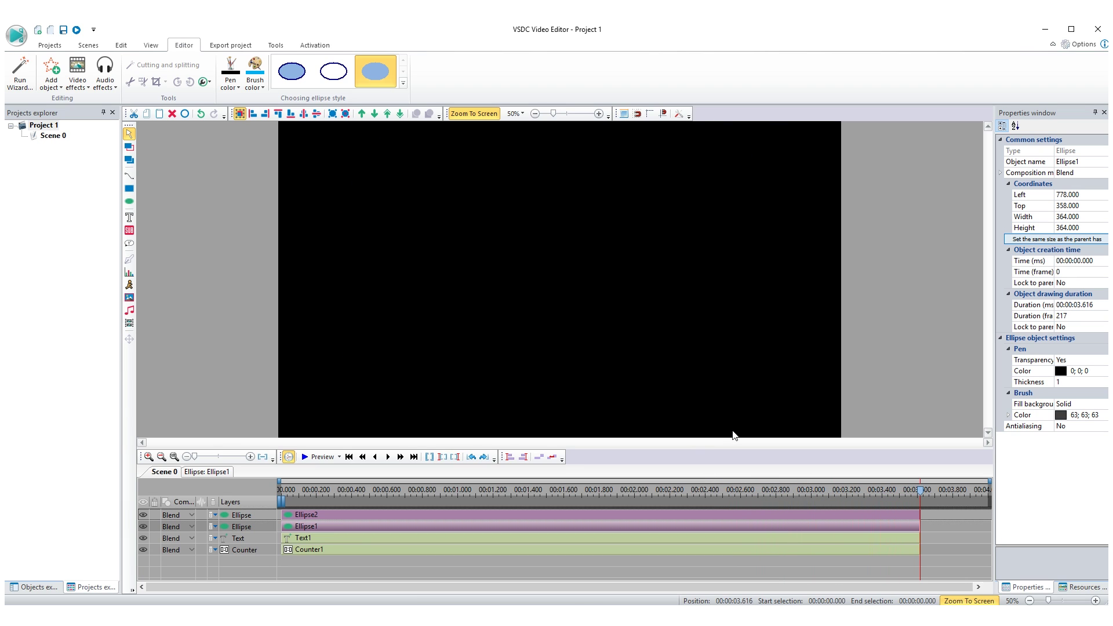
key(Left)
key(Left)
key(Left)
key(Left)
key(Left)
key(Left)
key(Left)
key(Left)
key(Left)
key(Left)
key(Left)
key(Left)
key(Left)
key(Left)
key(Left)
key(Left)
key(Left)
key(Left)
key(Left)
key(Left)
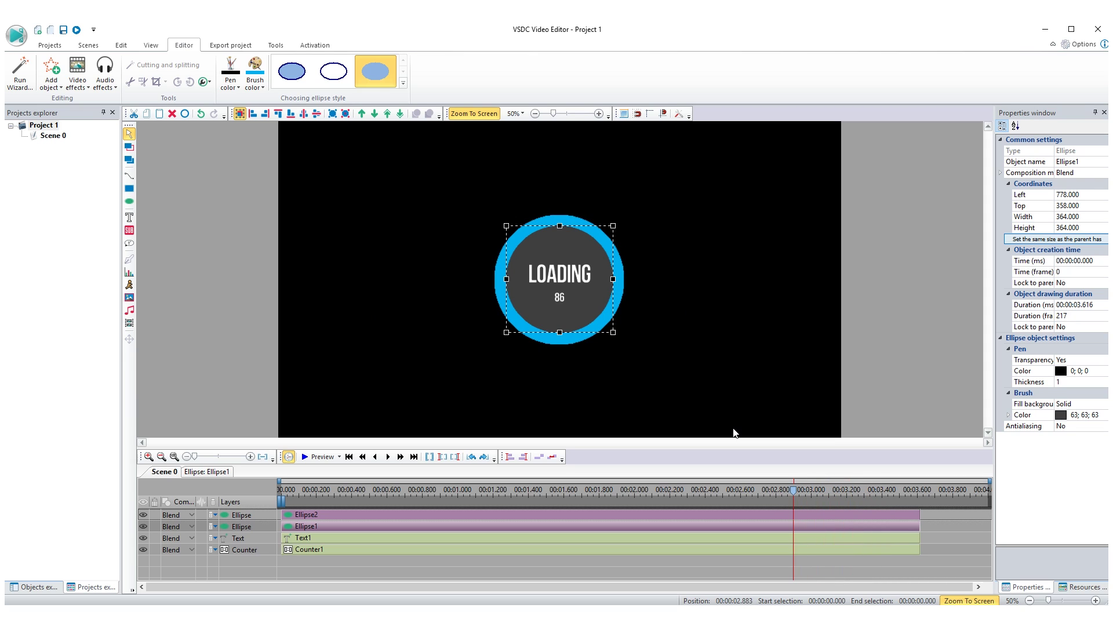
key(Left)
key(Left)
key(Left)
key(Left)
key(Left)
key(Left)
key(Left)
key(Left)
key(Left)
key(Left)
key(Left)
key(Left)
key(Left)
key(Left)
key(Left)
key(Left)
key(Left)
key(Left)
key(Left)
key(Left)
key(Left)
key(Left)
key(Left)
key(Left)
key(Left)
key(Left)
key(Left)
key(Left)
key(Left)
key(Left)
key(Left)
key(Left)
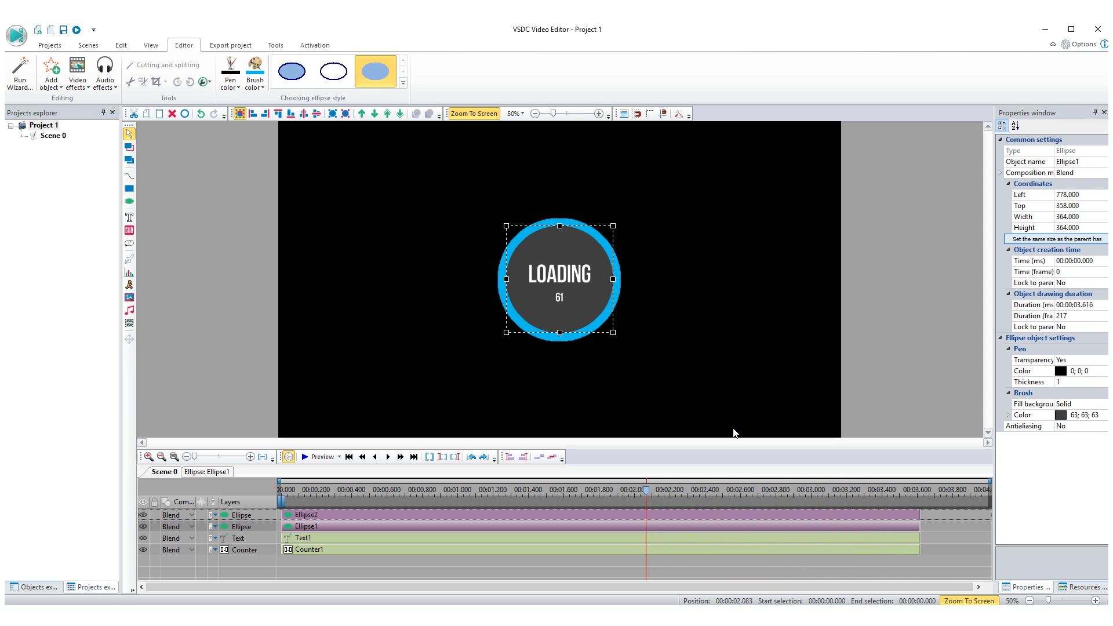
key(Left)
key(Left)
key(Left)
key(Left)
key(Left)
key(Left)
key(Left)
key(Left)
key(Left)
key(Left)
key(Left)
key(Left)
key(Left)
key(Left)
key(Left)
key(Left)
key(Left)
key(Left)
key(Left)
key(Left)
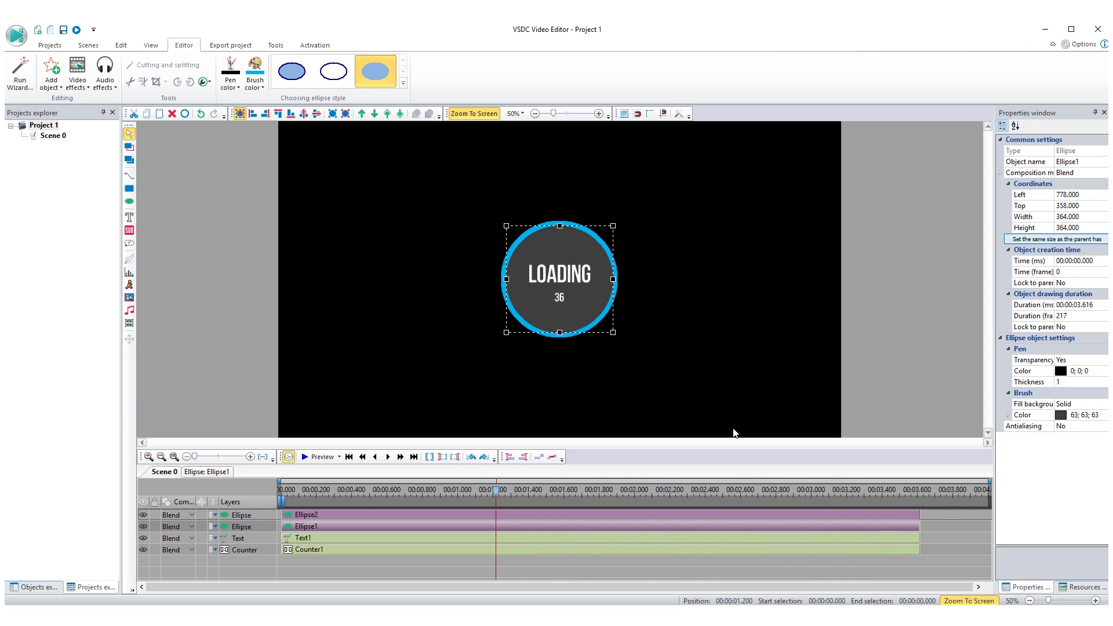
key(Left)
key(Left)
key(Left)
key(Left)
key(Left)
key(Left)
key(Left)
key(Left)
key(Left)
key(Left)
key(Left)
key(Left)
key(Left)
key(Left)
key(Left)
key(Left)
key(Left)
key(Left)
key(Left)
key(Left)
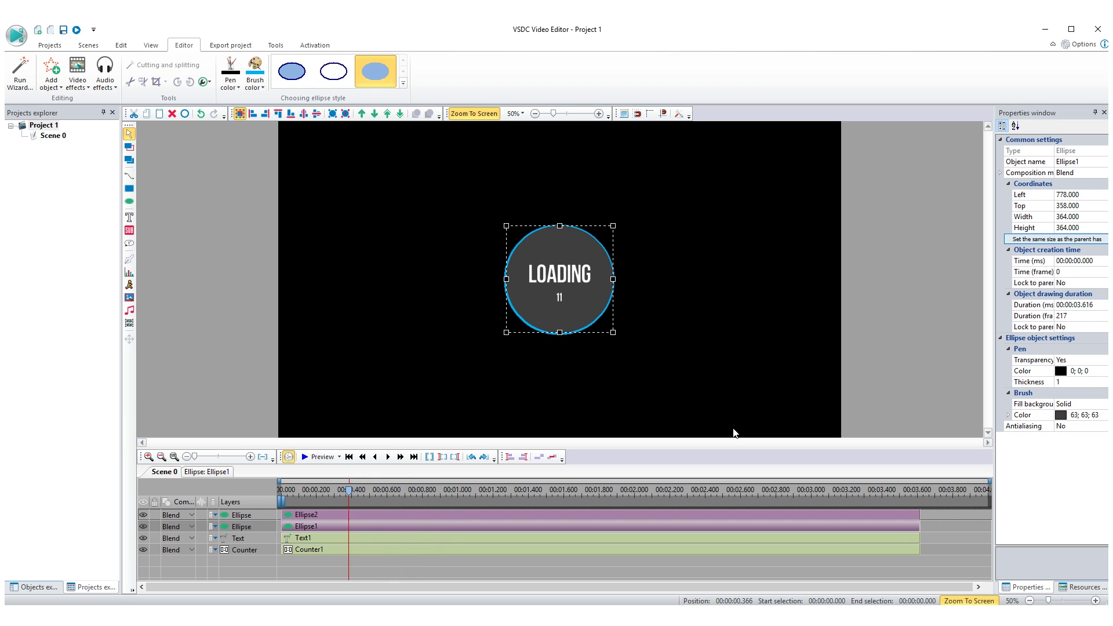